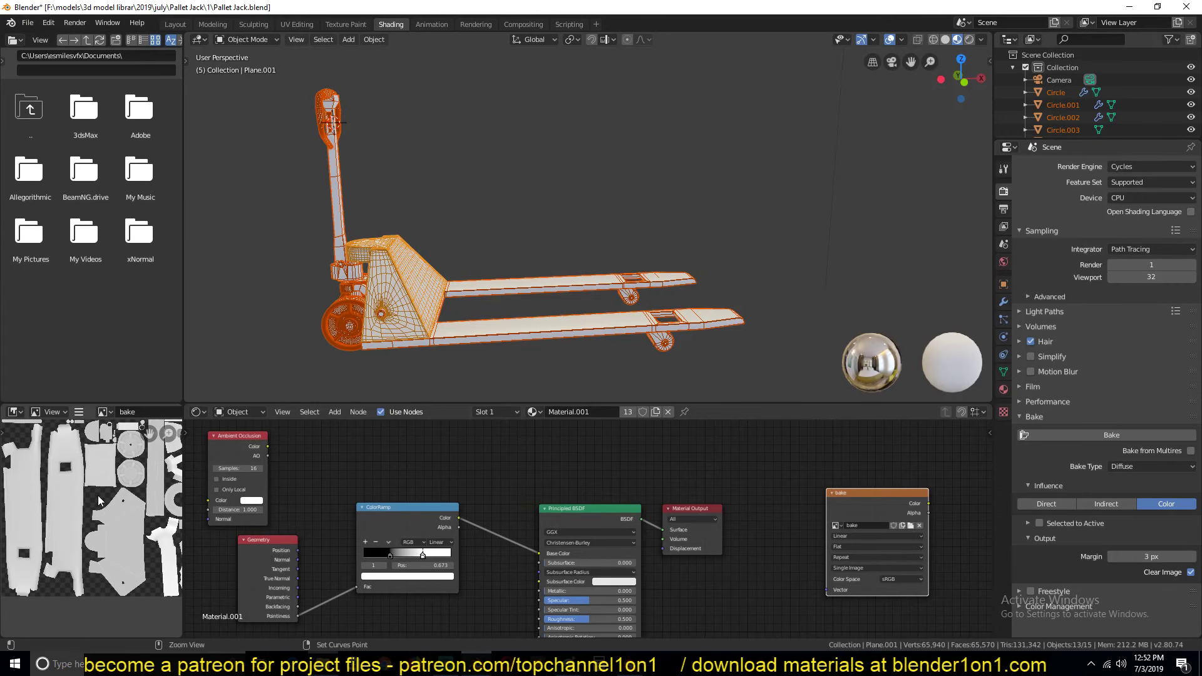
Maximize the Image Editor to zoom over the baked curvature image's edges, then switch to Substance Painter.
key("ctrl+alt+space")
scroll(480, 350, "up", 6)
scroll(587, 354, "up", 3)
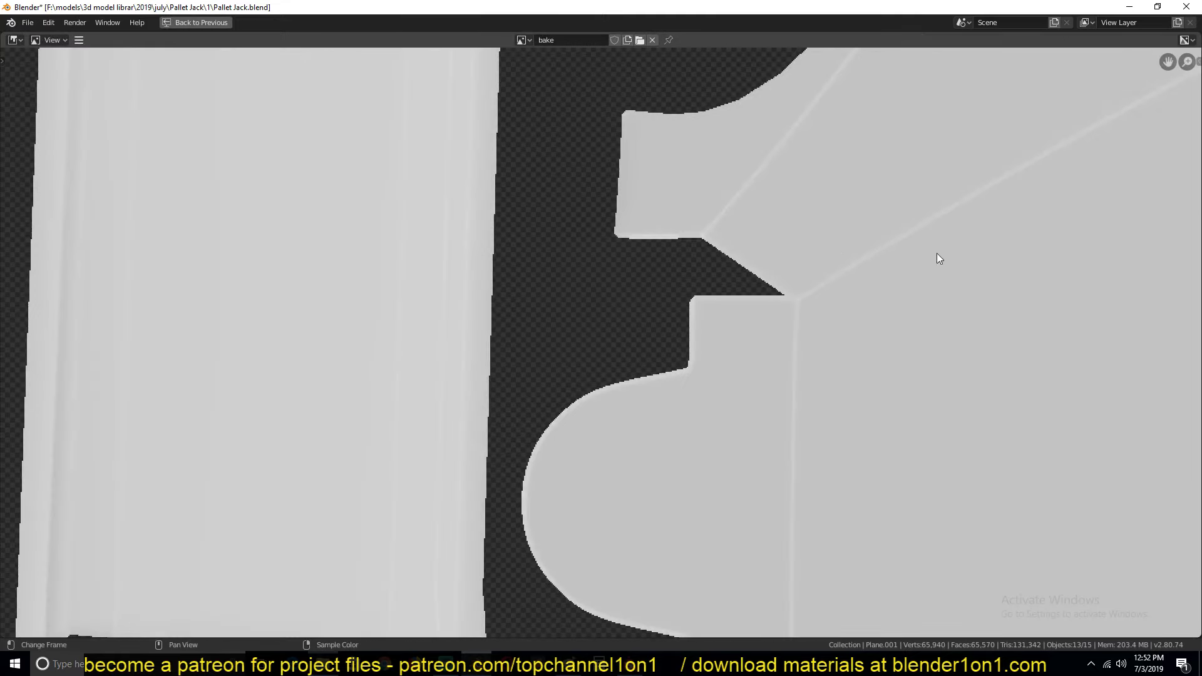
scroll(840, 304, "down", 8)
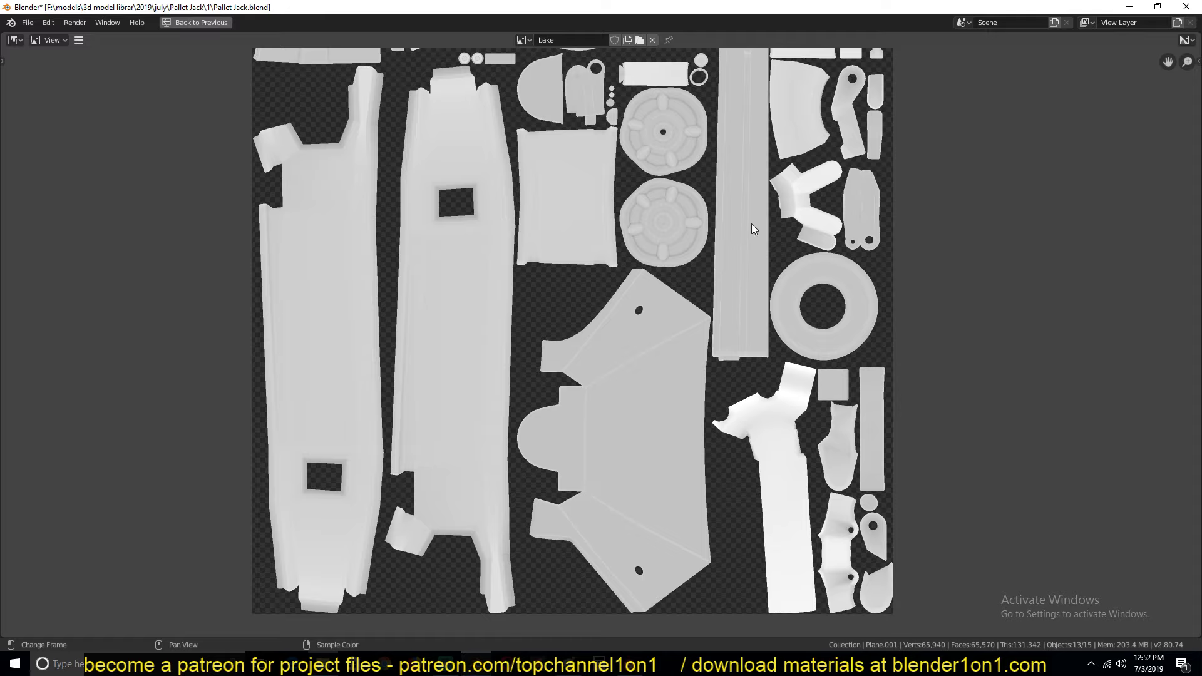
scroll(768, 199, "up", 4)
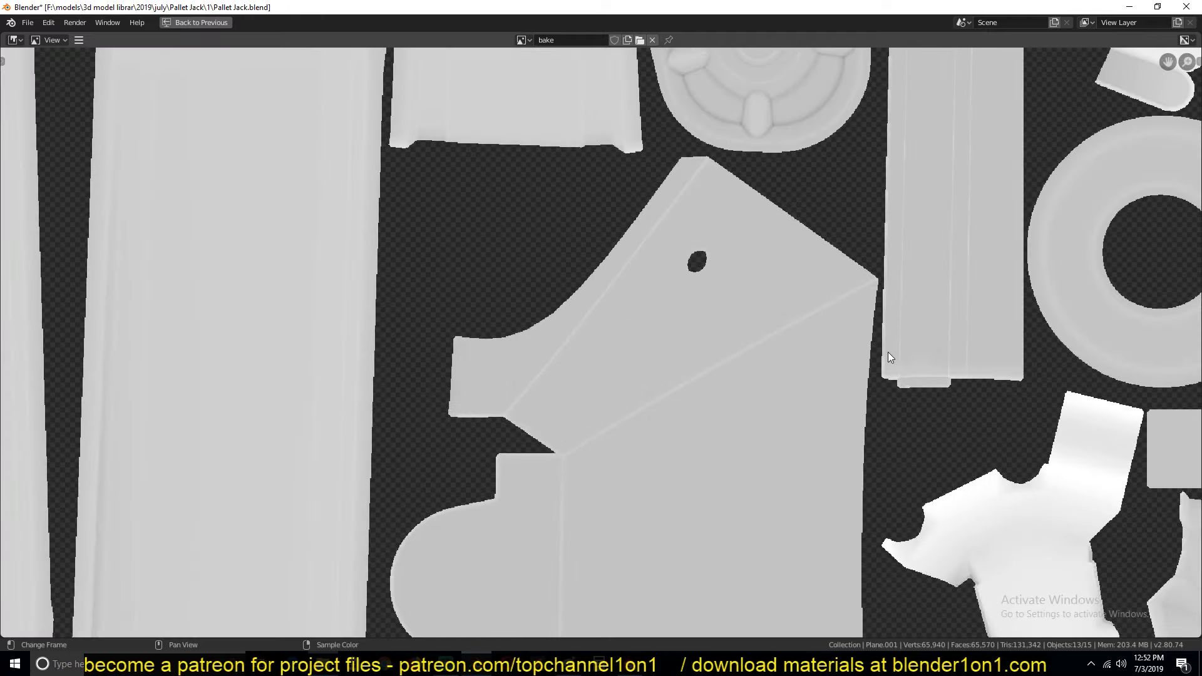
scroll(890, 357, "down", 3)
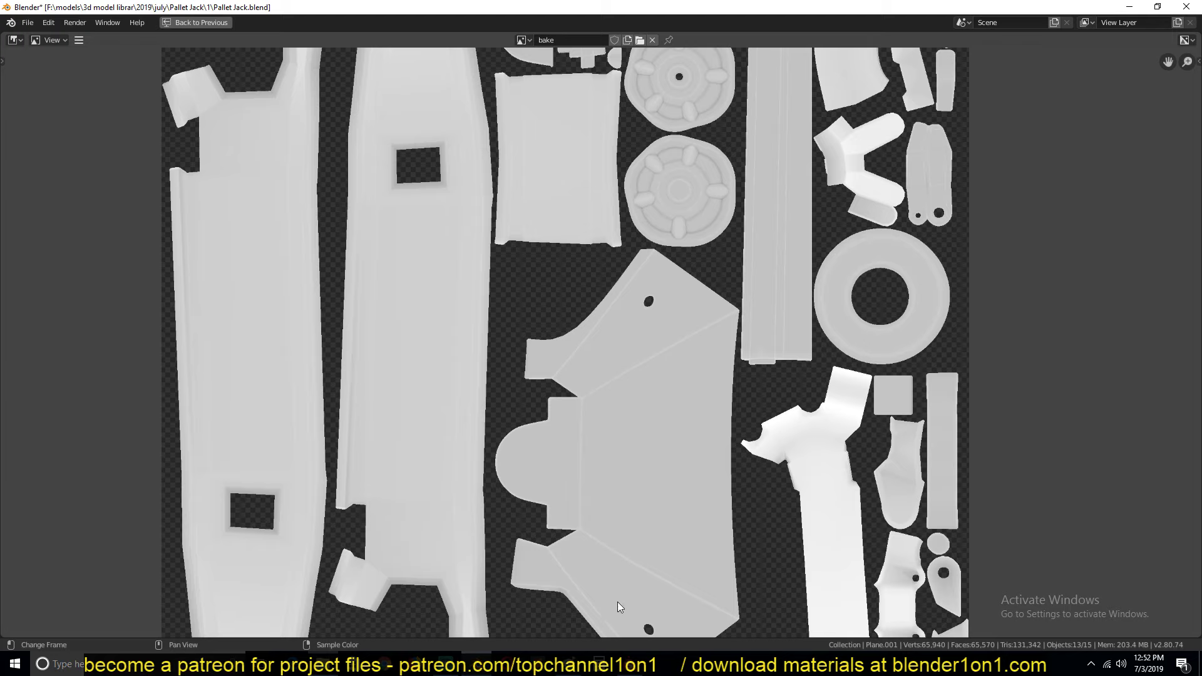
key("alt+Tab")
left_click_drag(548, 242, 349, 361, "alt")
scroll(480, 315, "down", 2)
scroll(479, 315, "up", 5)
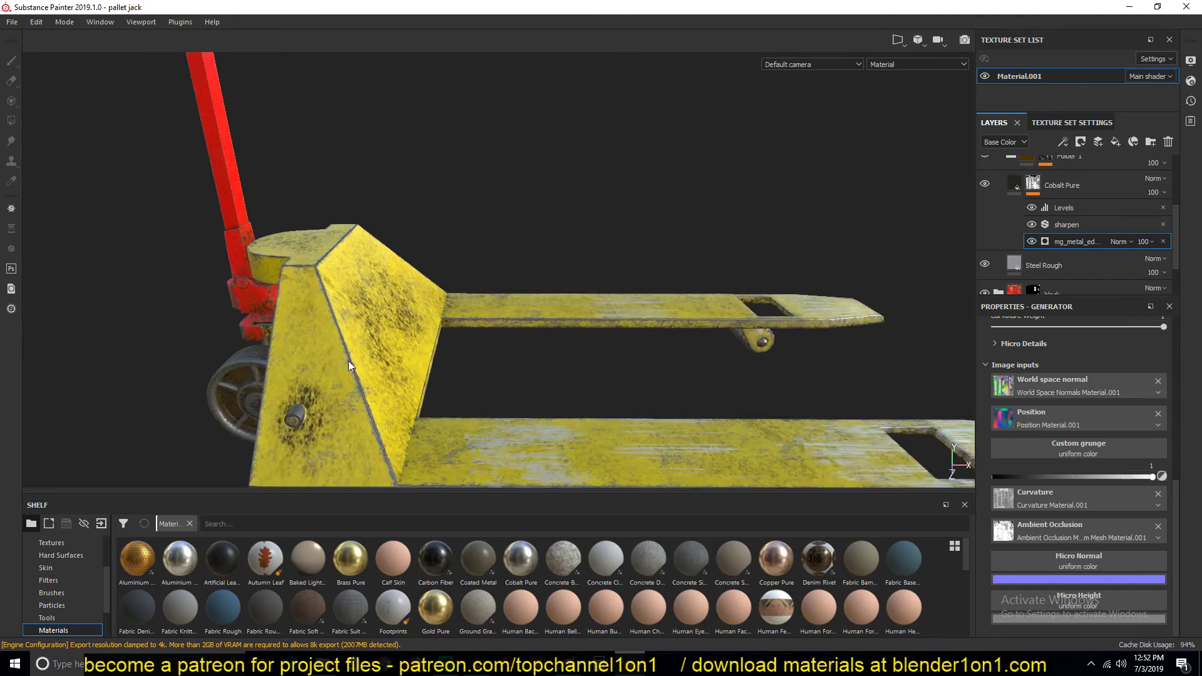
left_click_drag(335, 313, 379, 311, "alt")
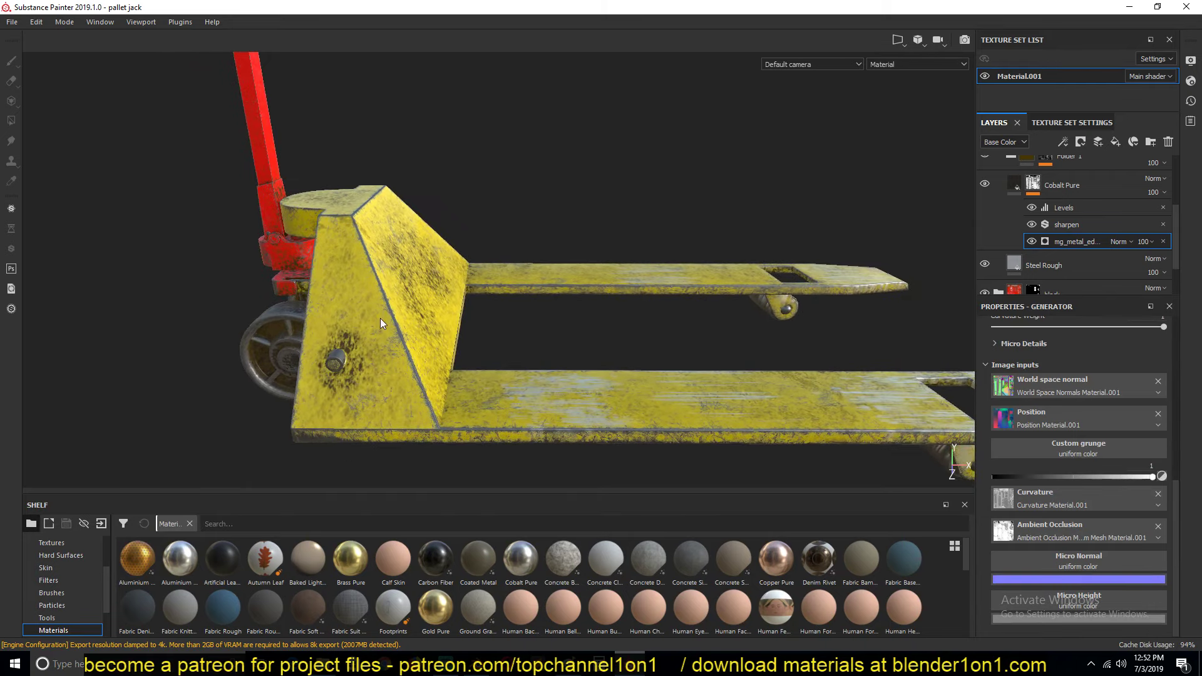
left_click(1159, 495)
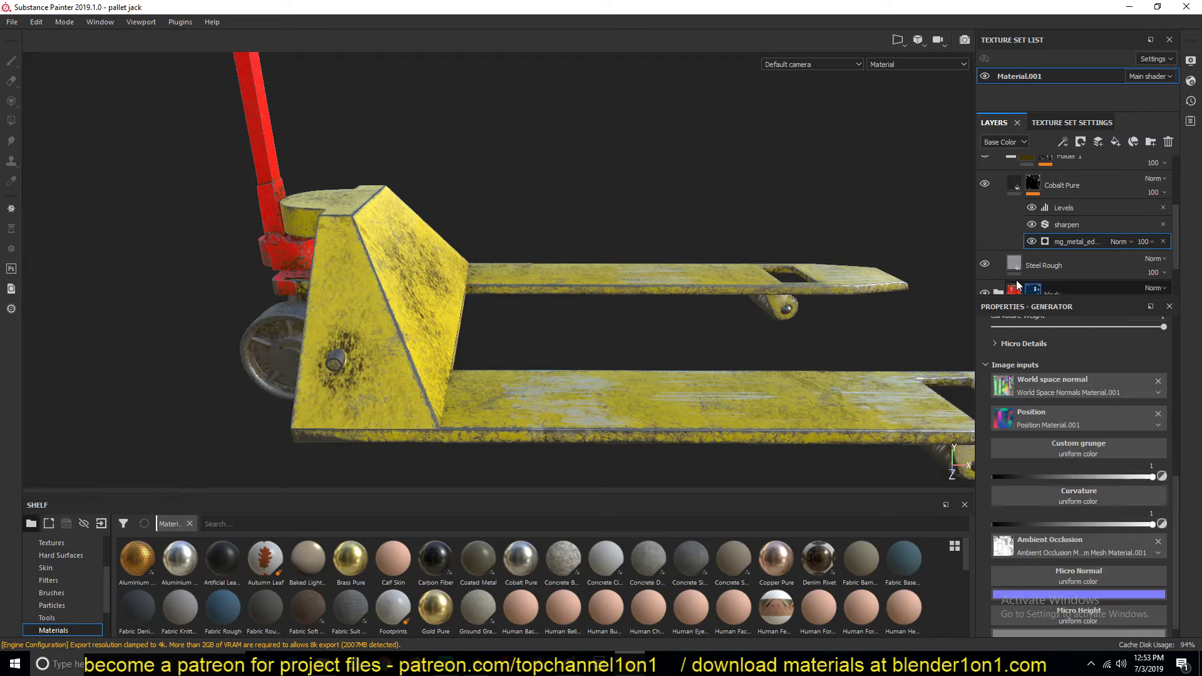
key("ctrl+z")
scroll(1030, 259, "up", 3)
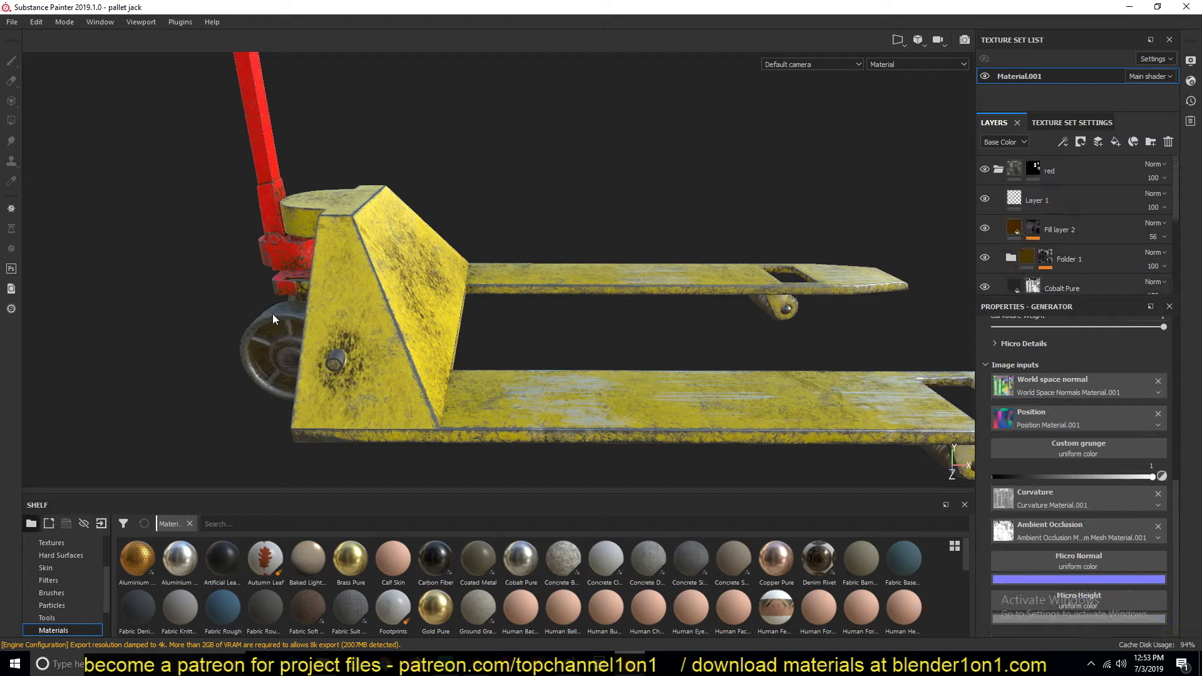
left_click_drag(382, 306, 243, 319, "alt")
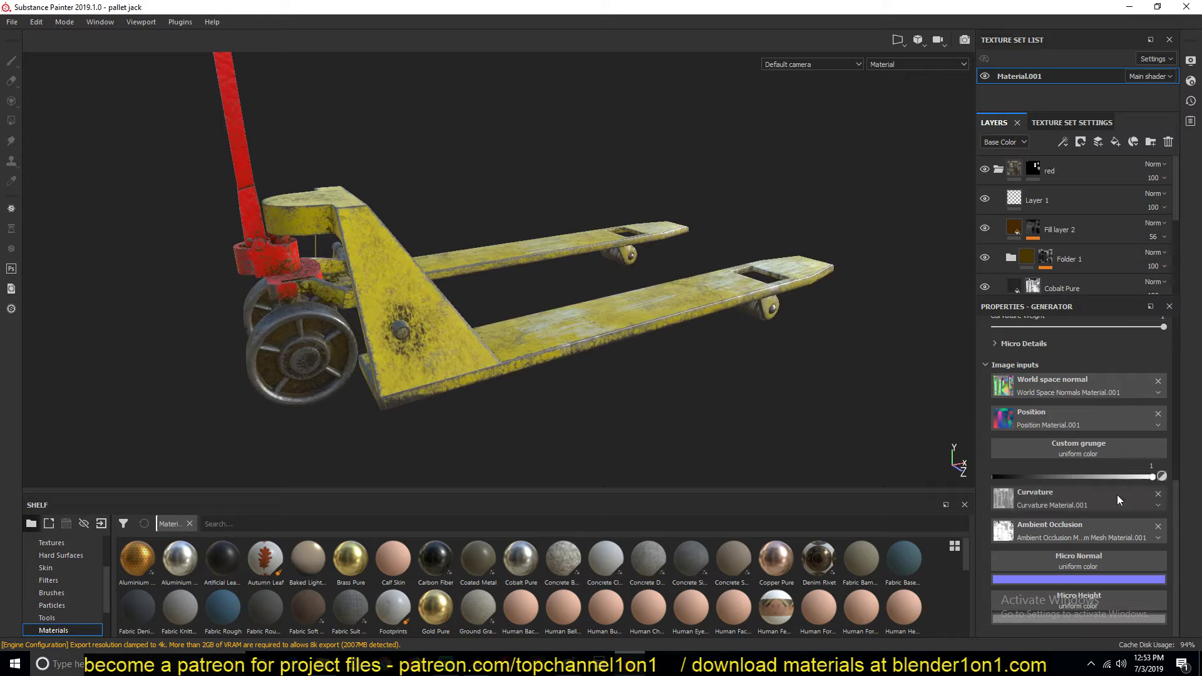
left_click(1159, 495)
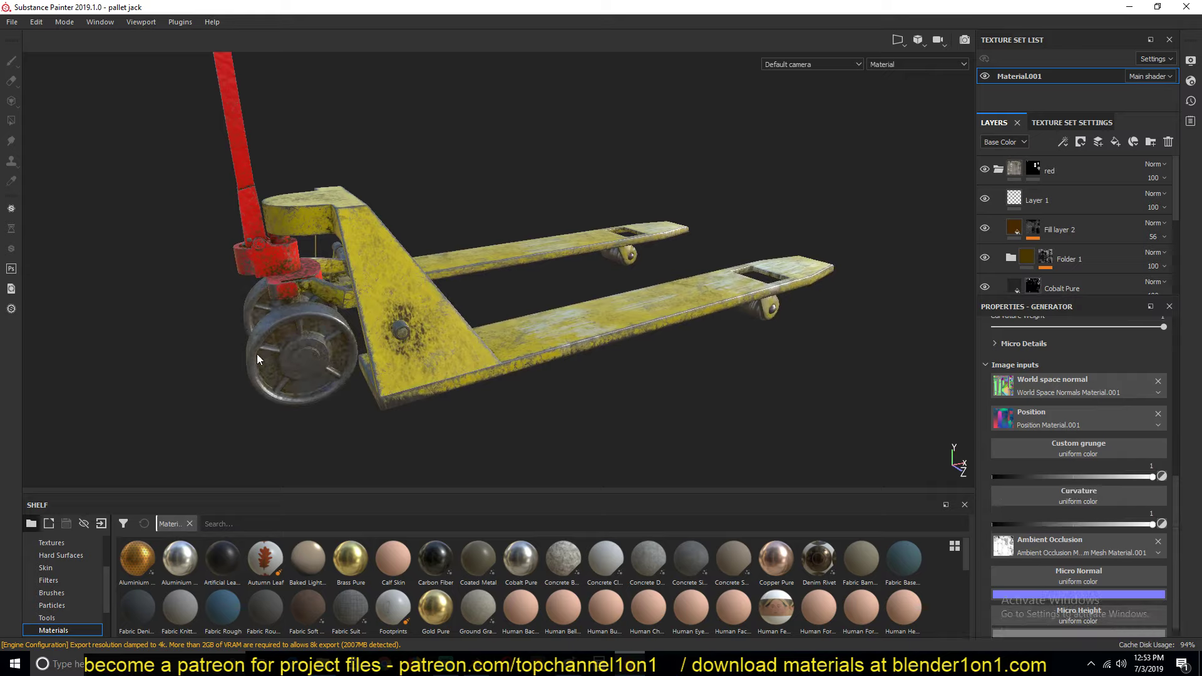
key("ctrl+z")
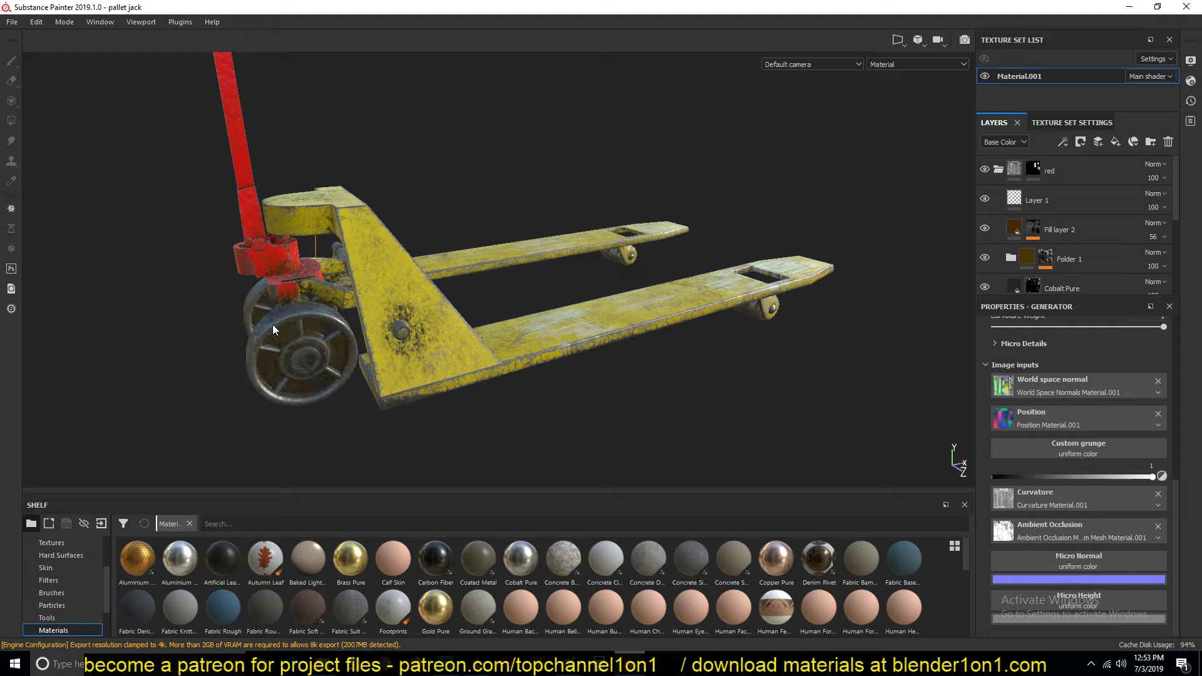
left_click(381, 286)
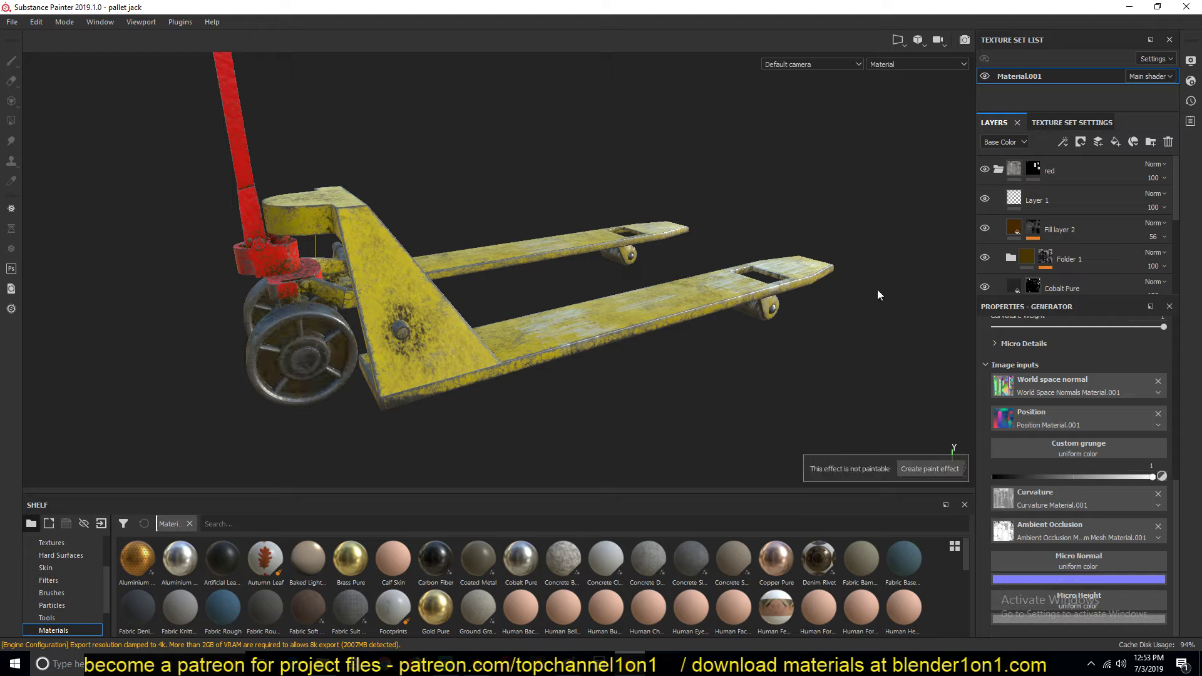
Collapse the red folder, toggle the yellow paint's visibility off and on, and expand the yellow folder.
left_click(999, 172)
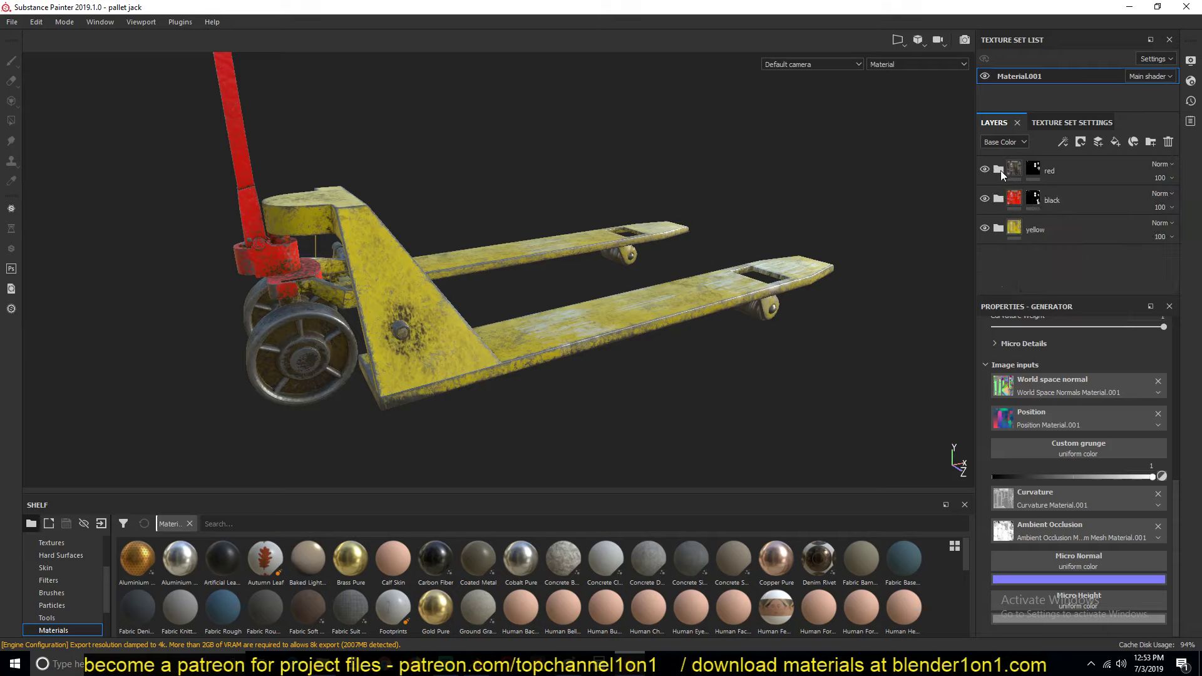
left_click(984, 228)
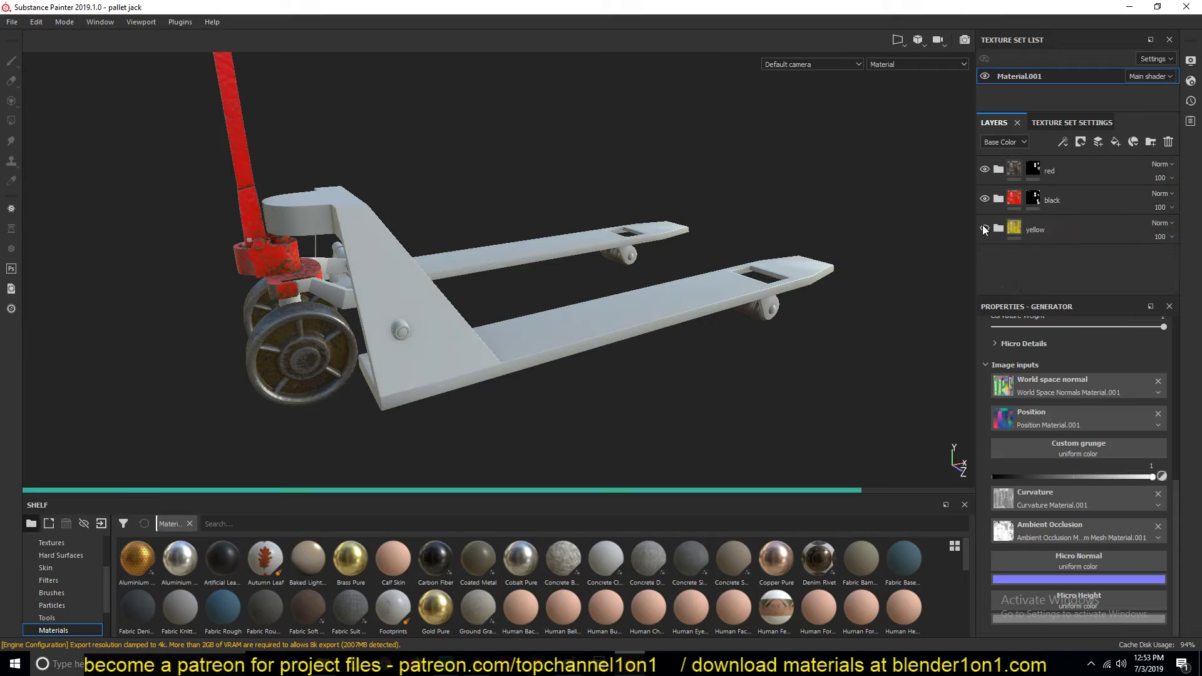
left_click(1061, 233)
left_click(1016, 229)
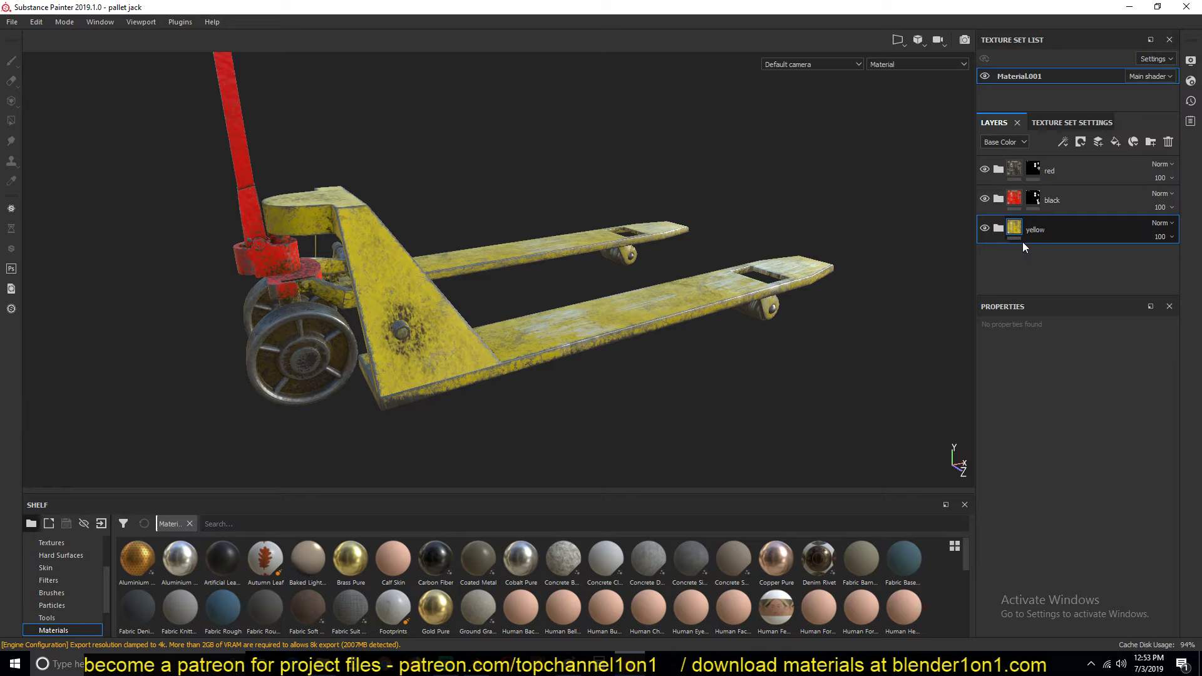
left_click(999, 228)
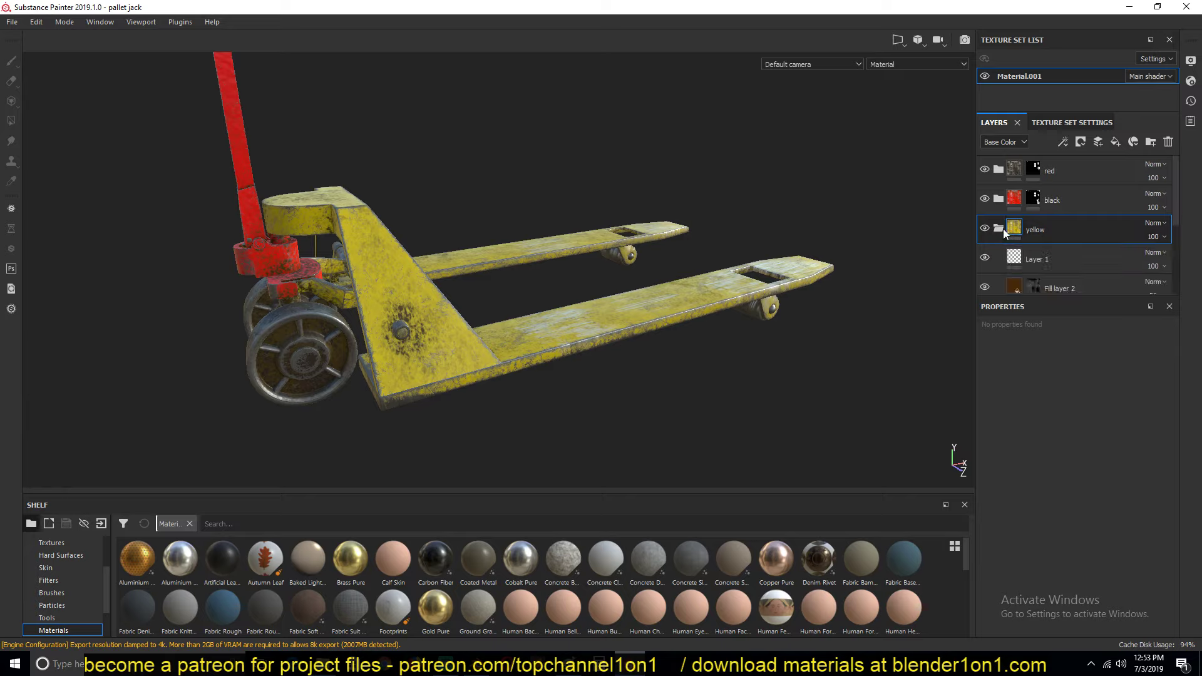
Select the Cobalt Pure layer and show its mg_metal_ed metal-edge generator settings.
scroll(1009, 238, "down", 2)
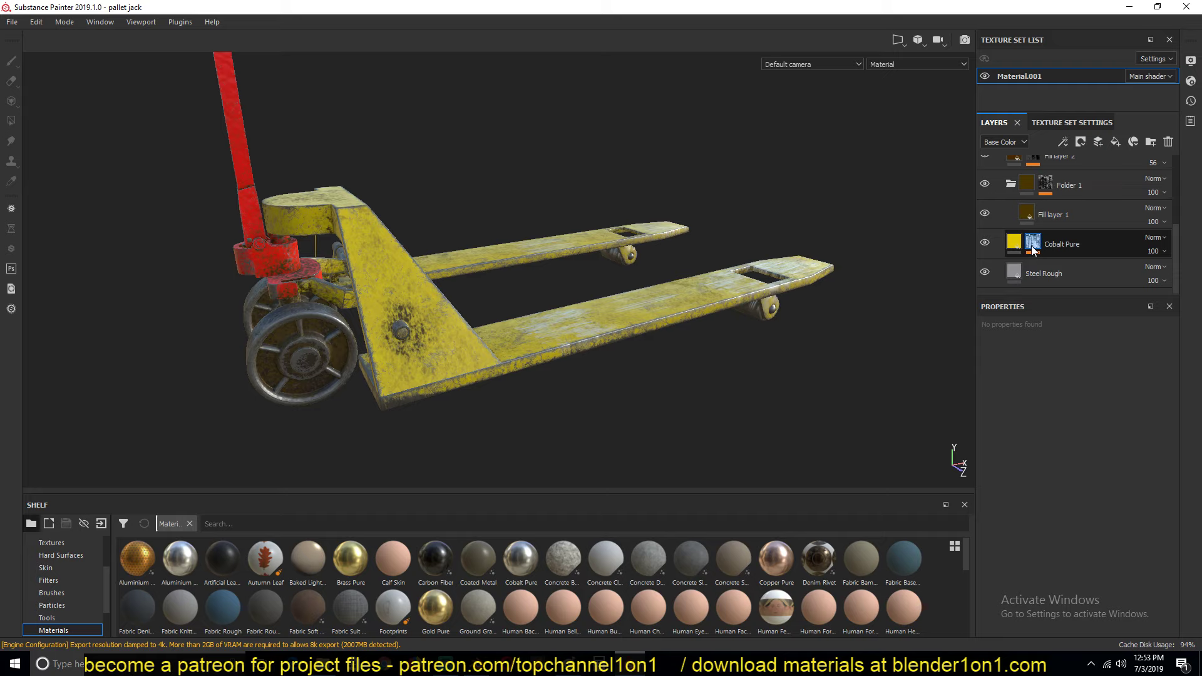
left_click(1034, 245)
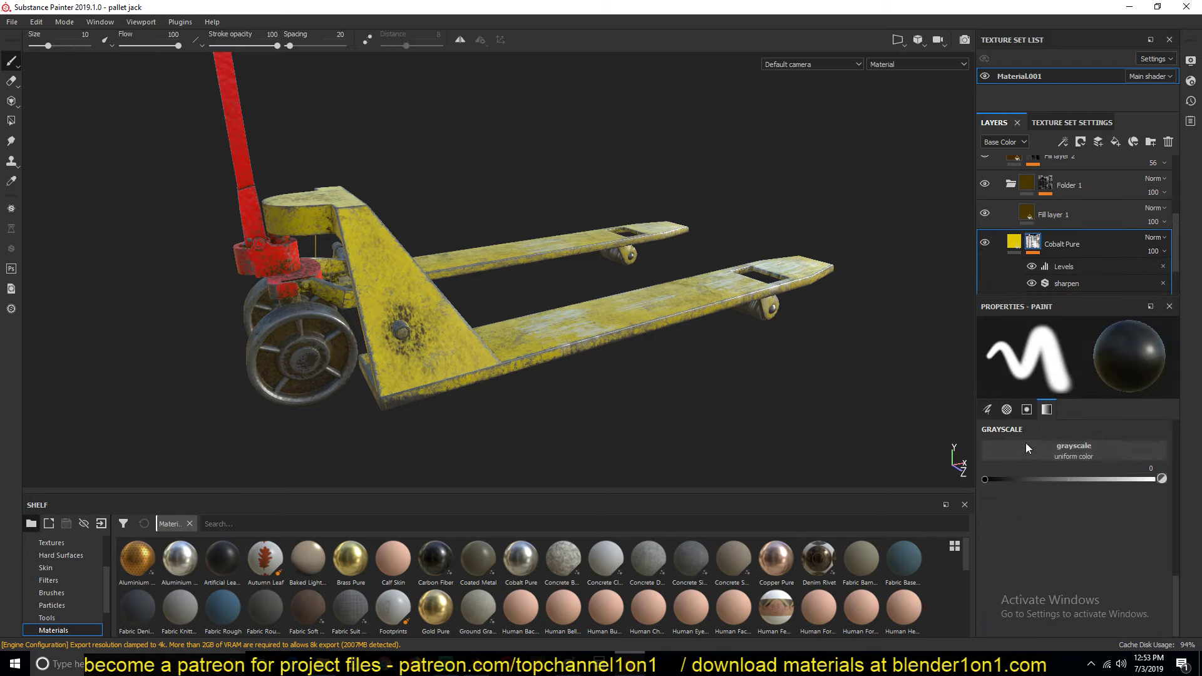
scroll(1026, 442, "up", 5)
scroll(1054, 270, "down", 1)
left_click(1055, 263)
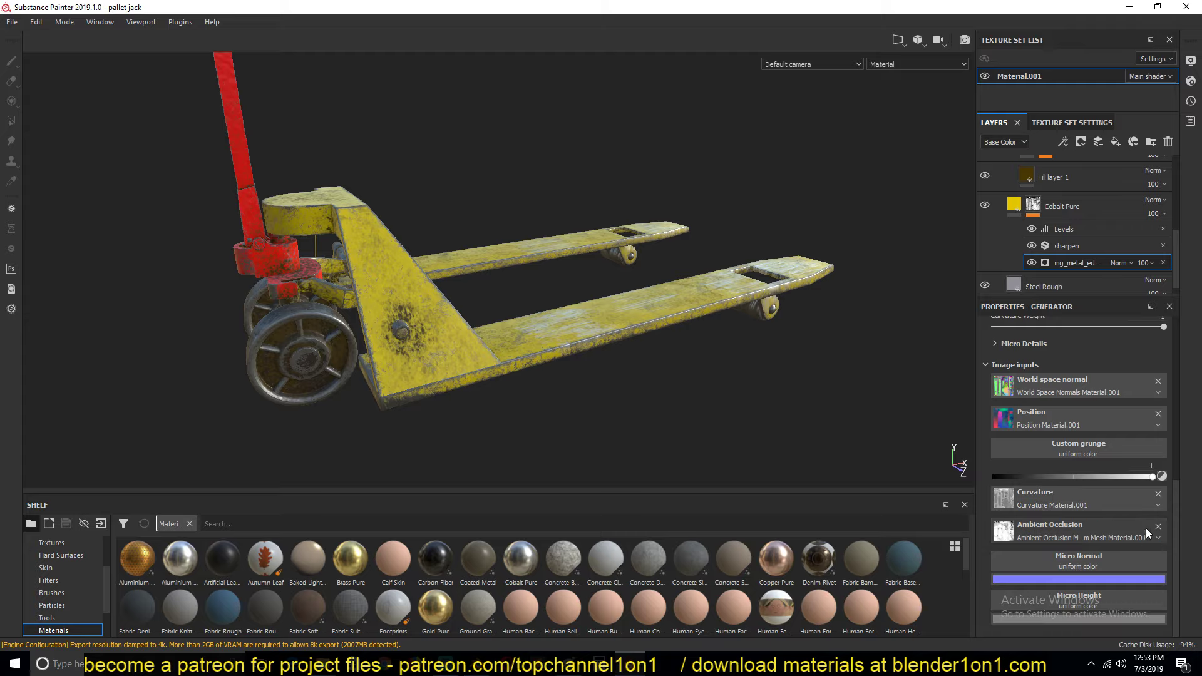
Try removing the edge generator's Curvature input, undo it, orbit the pallet jack, then minimize Substance Painter.
left_click(1158, 493)
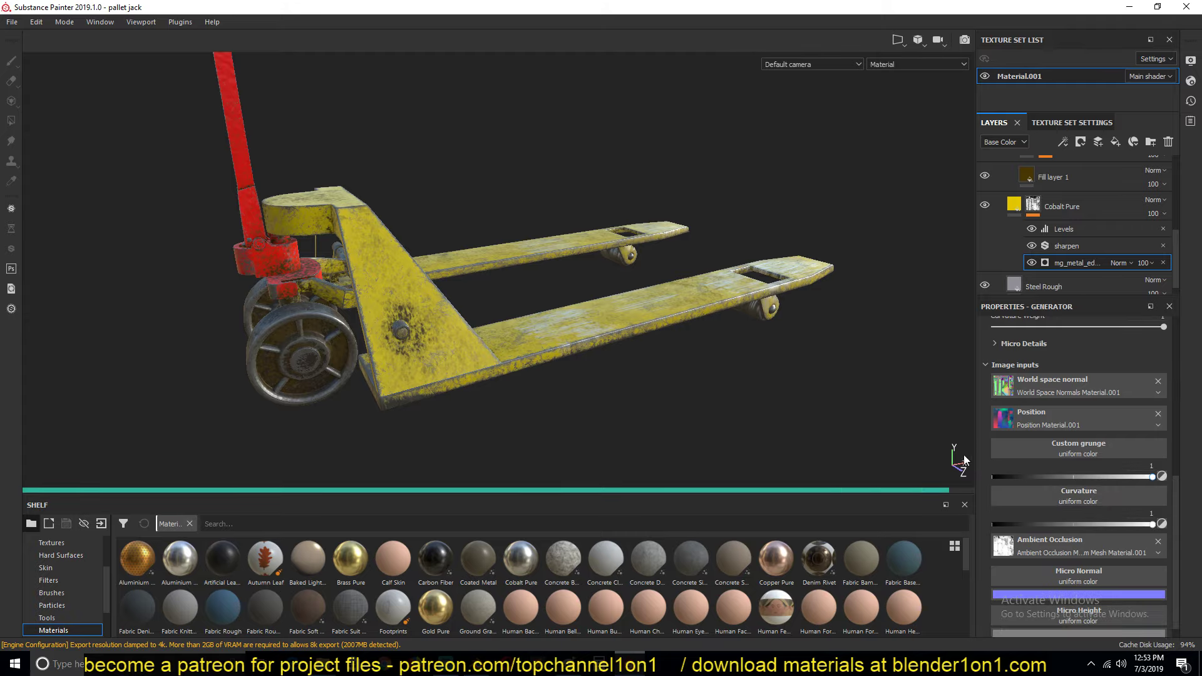
left_click_drag(870, 381, 656, 395, "alt")
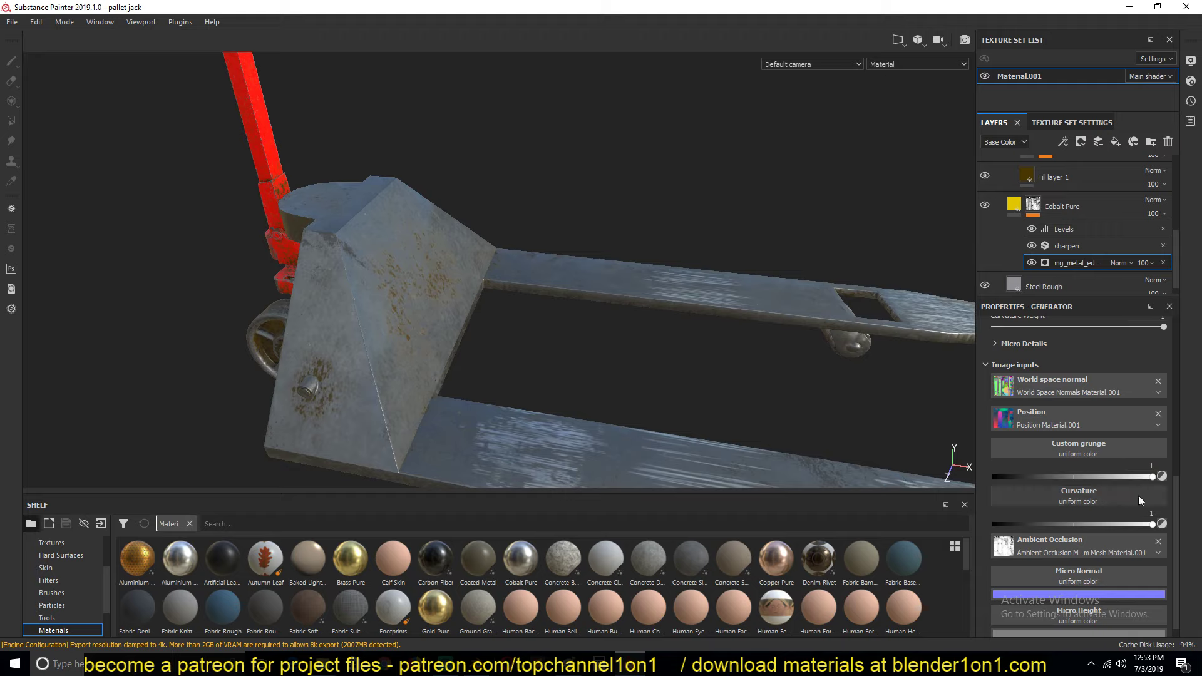
key("ctrl+z")
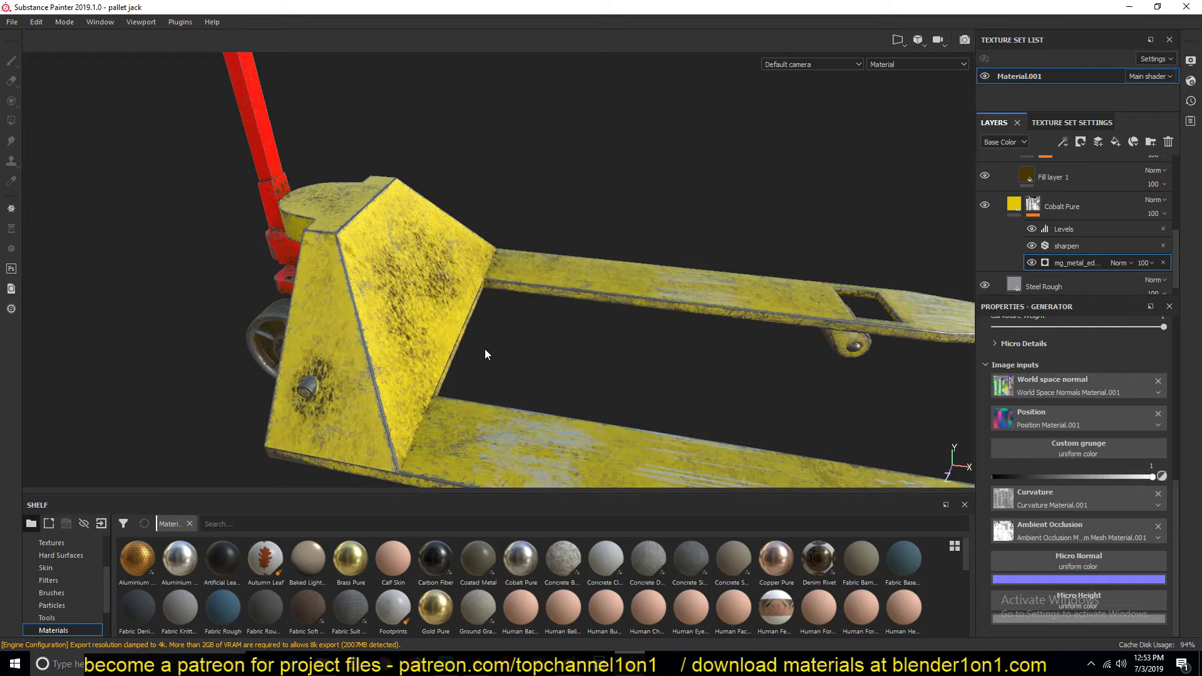
left_click_drag(507, 344, 589, 317, "alt")
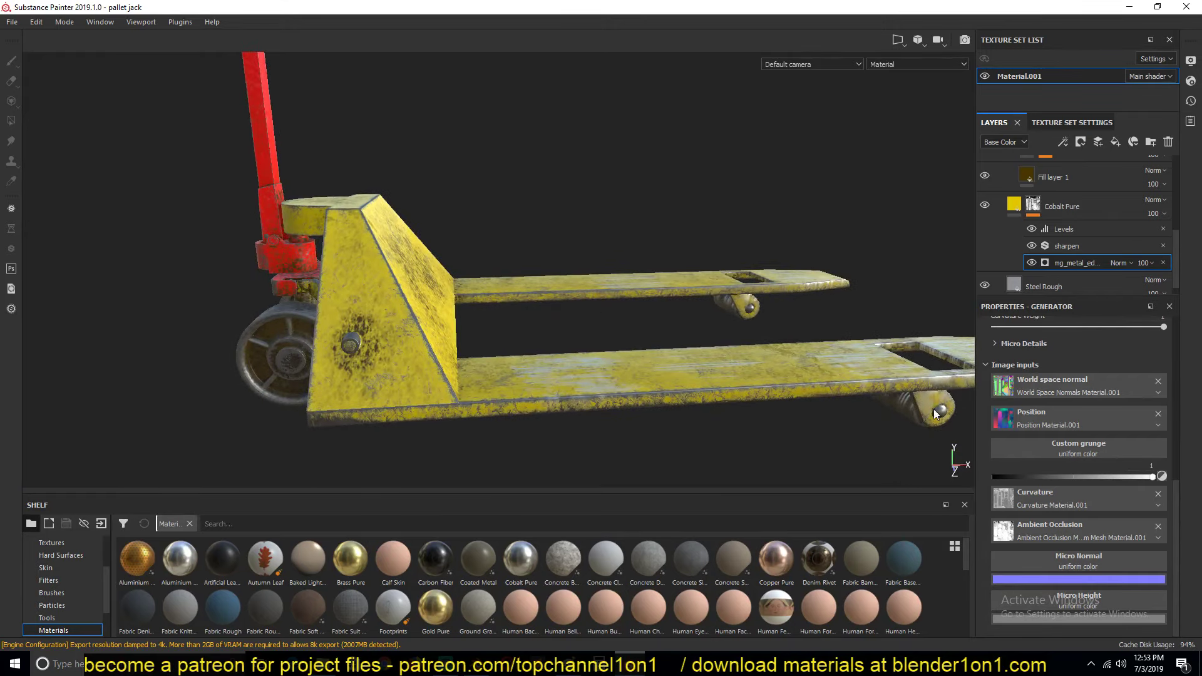
left_click(1130, 7)
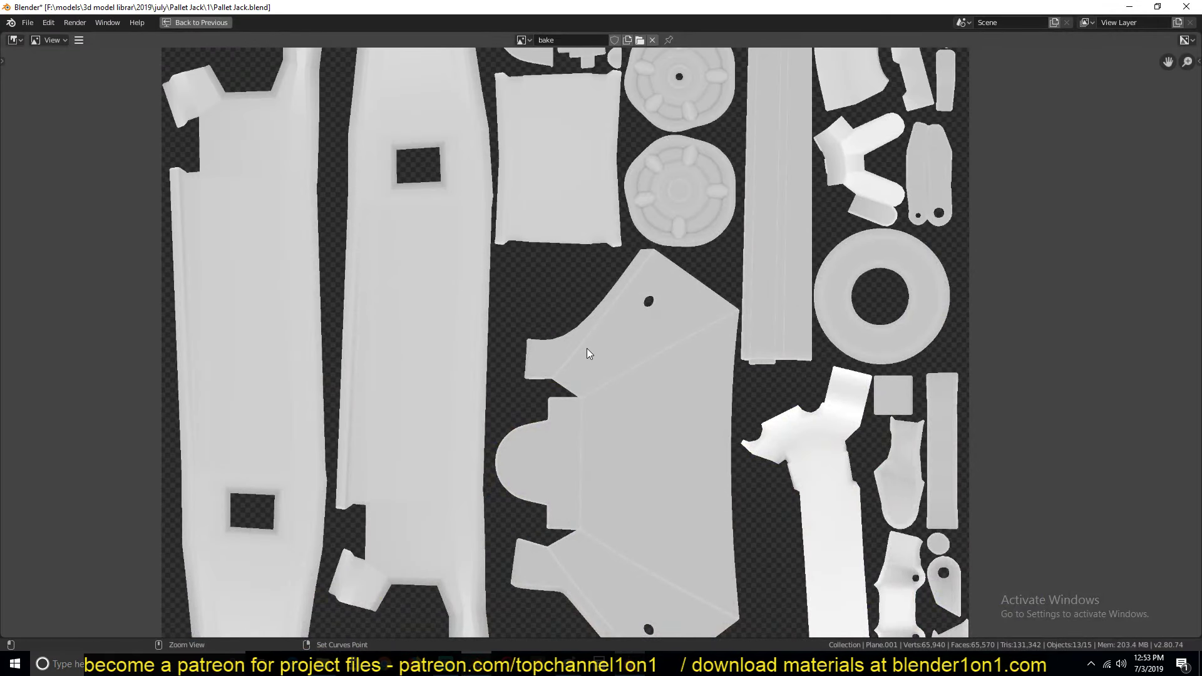
Restore the Shading workspace layout, turn off the wireframe overlay, and deselect the pallet jack.
key("ctrl+space")
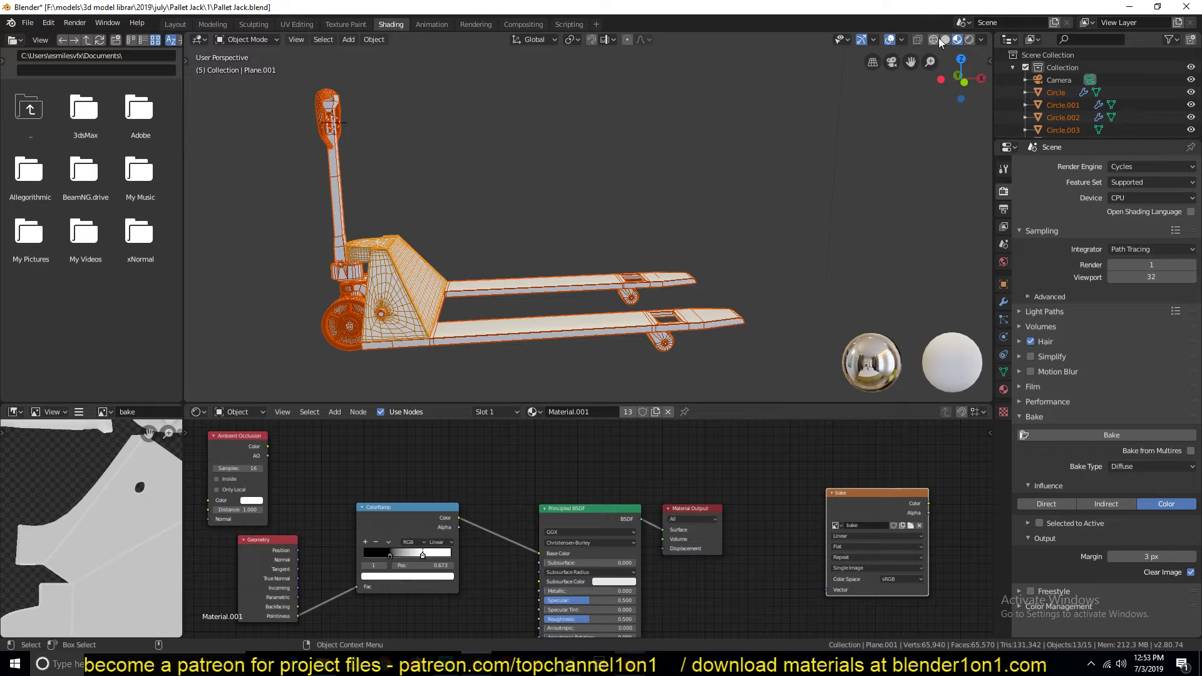
left_click(981, 42)
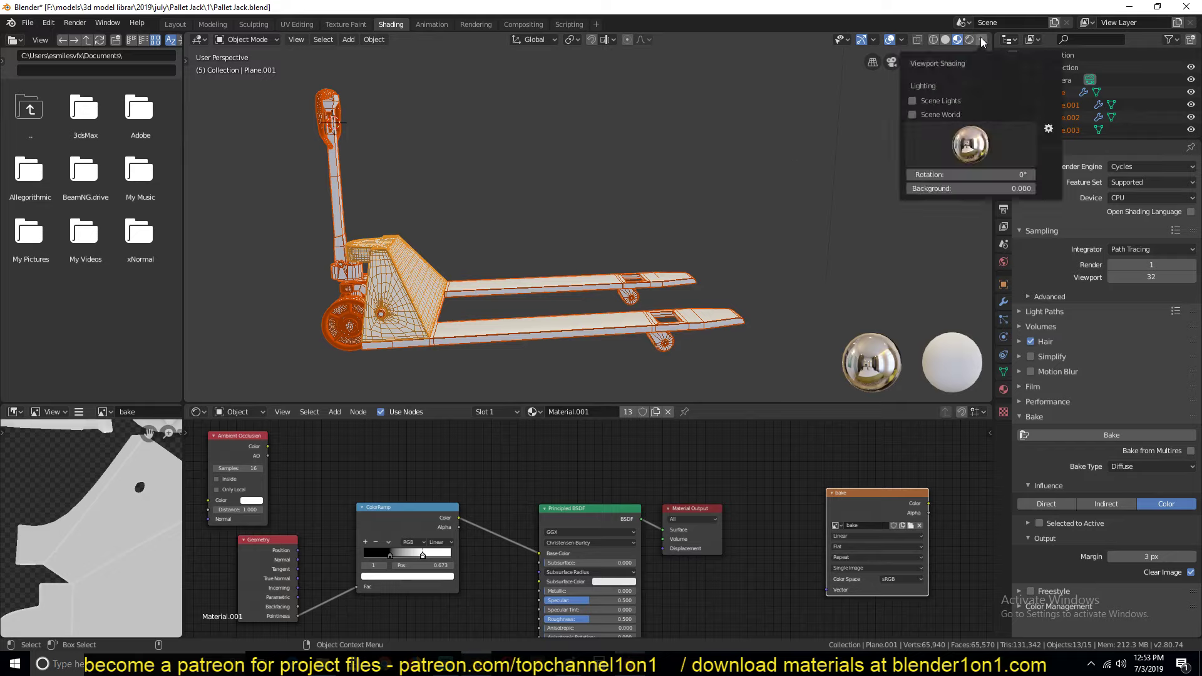
left_click(902, 40)
left_click(834, 266)
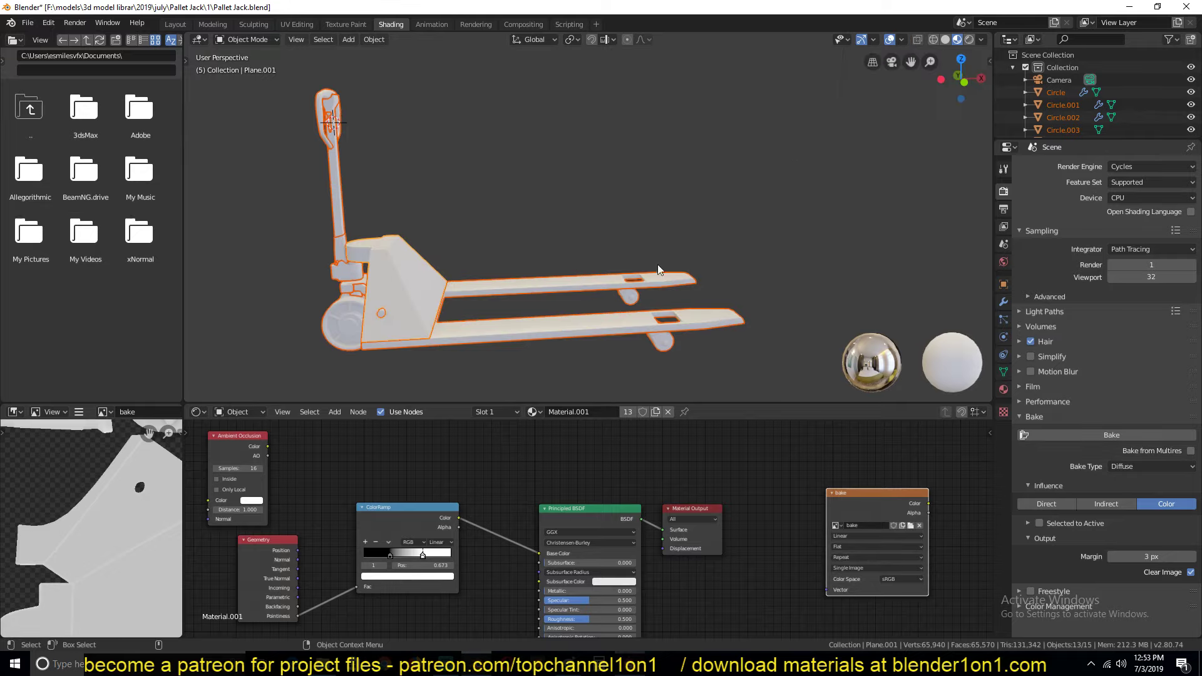
left_click(569, 244)
Add a cube mesh beside the pallet jack with Shift+A.
middle_click_drag(551, 316, 658, 322)
scroll(626, 310, "up", 3)
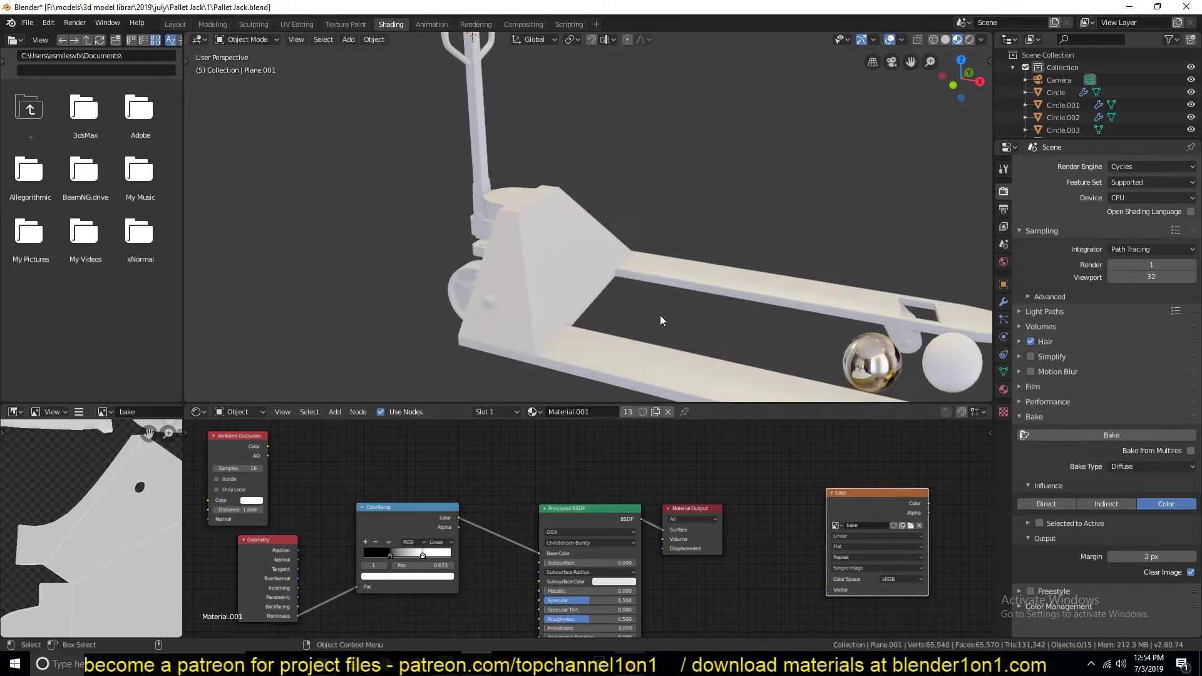
scroll(442, 343, "down", 3)
middle_click_drag(491, 341, 403, 341)
scroll(443, 314, "up", 4)
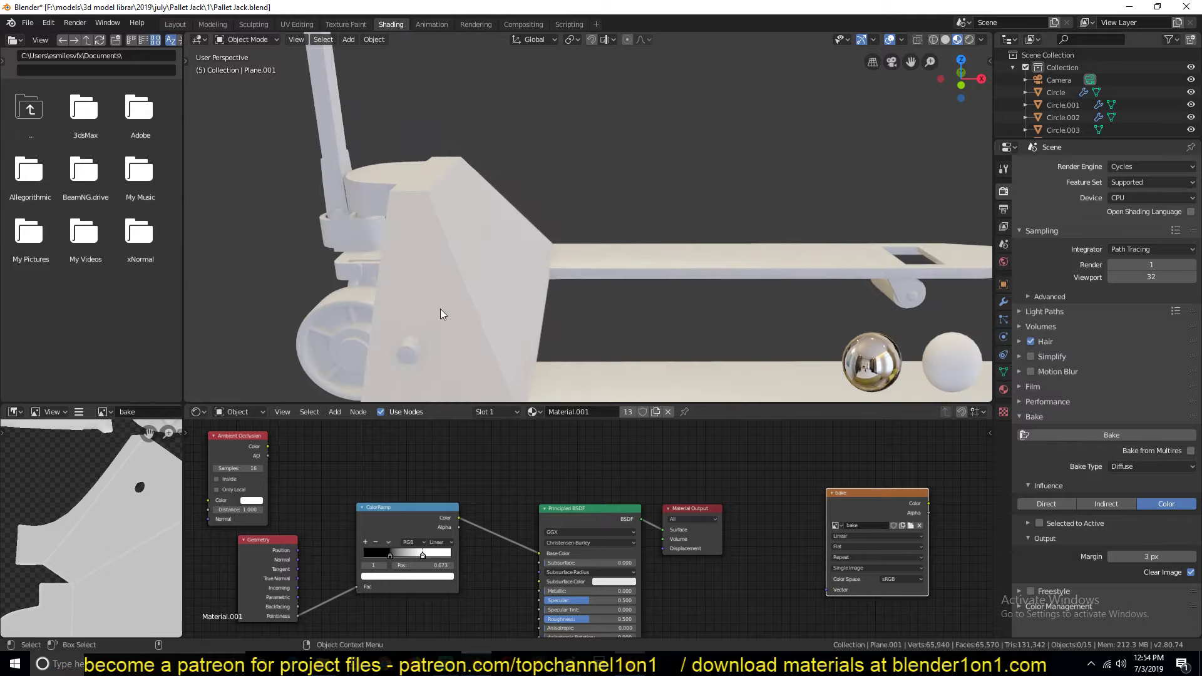
scroll(433, 300, "down", 2)
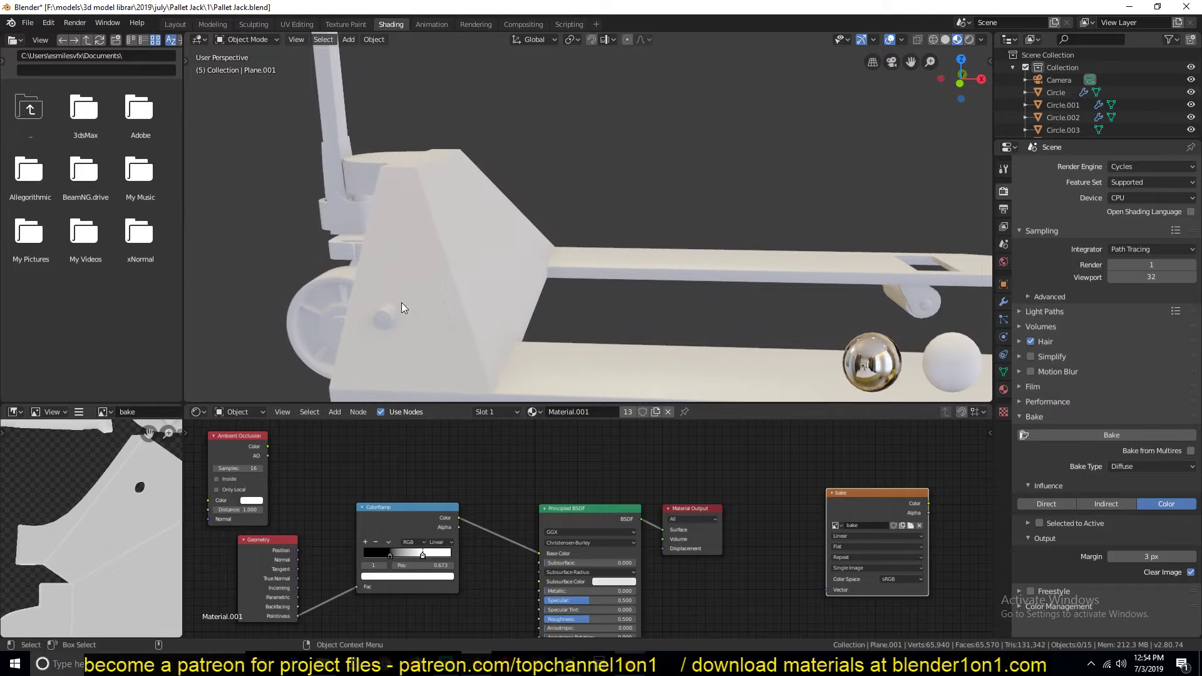
scroll(426, 275, "down", 5)
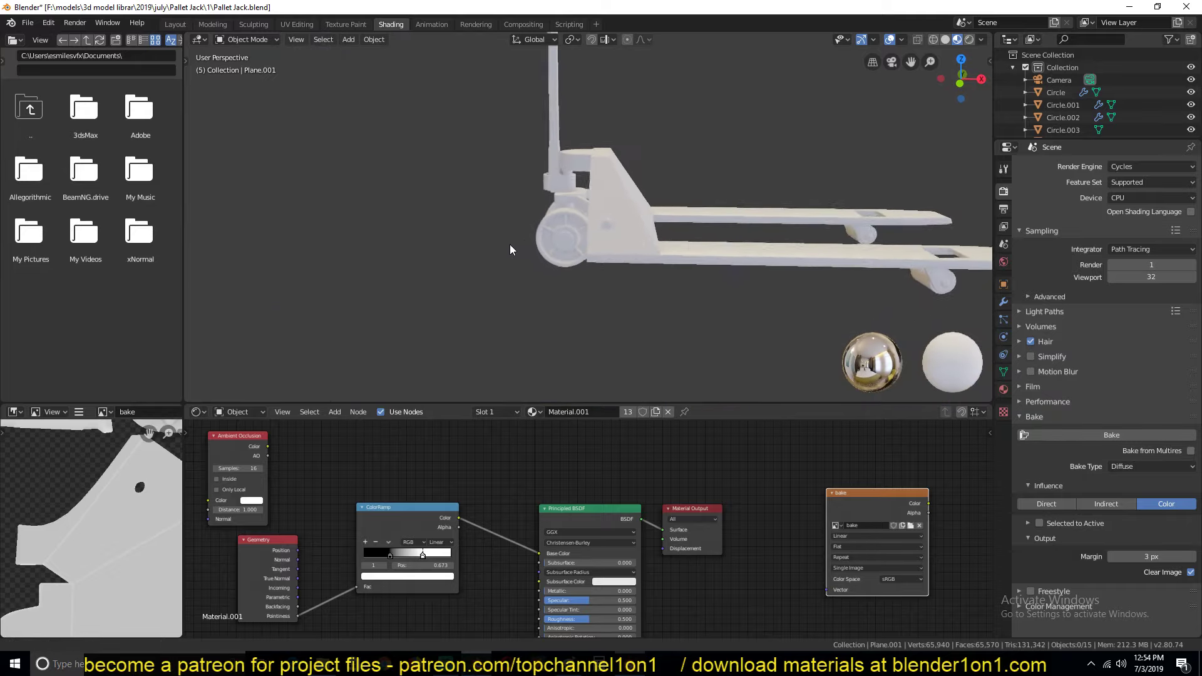
key("shift+a")
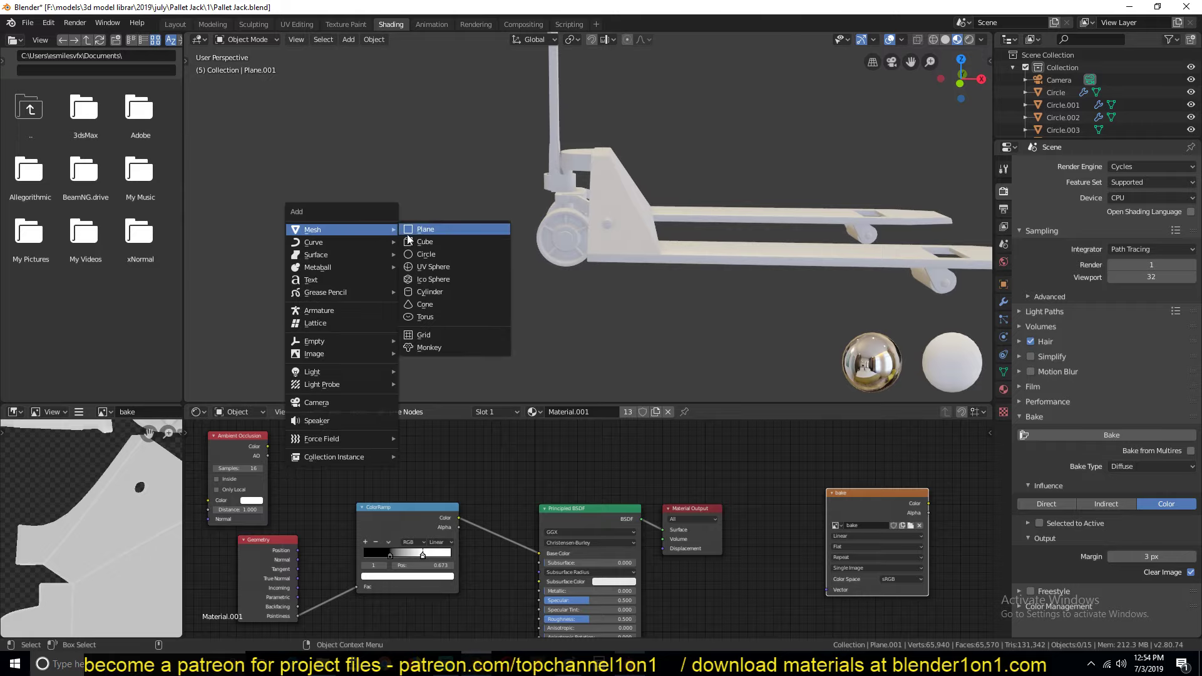
left_click(425, 229)
scroll(464, 279, "down", 5)
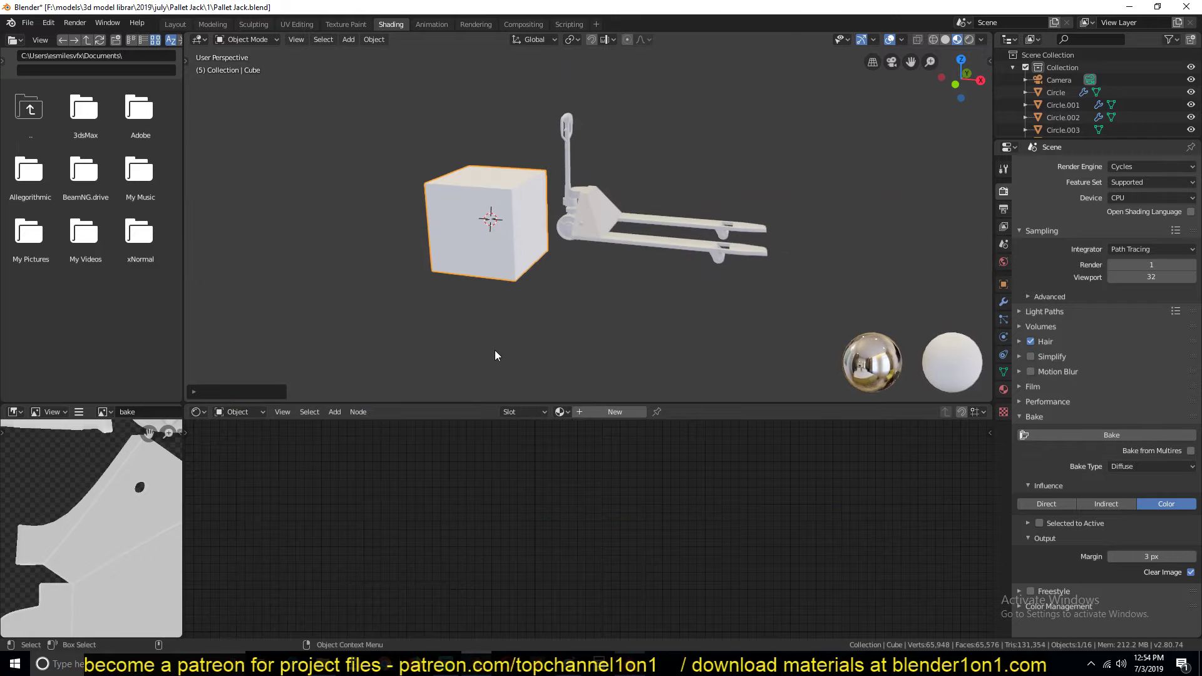
Assign the pallet jack's Material.001 to the new cube.
left_click(586, 217)
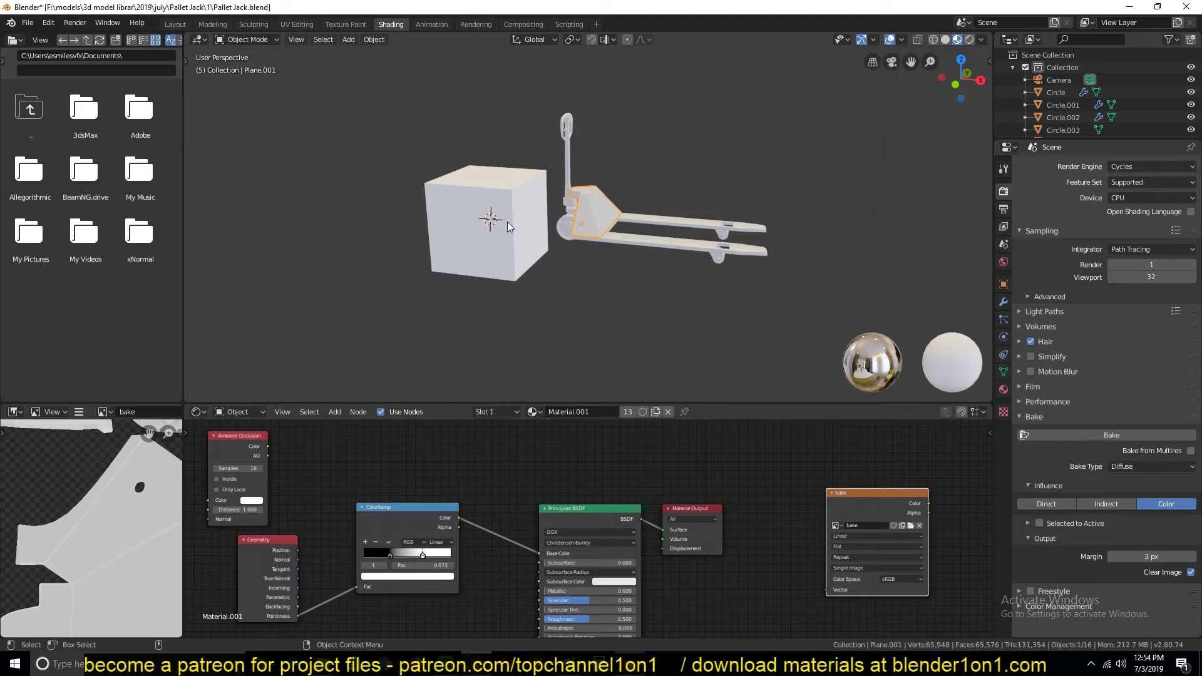
left_click(531, 412)
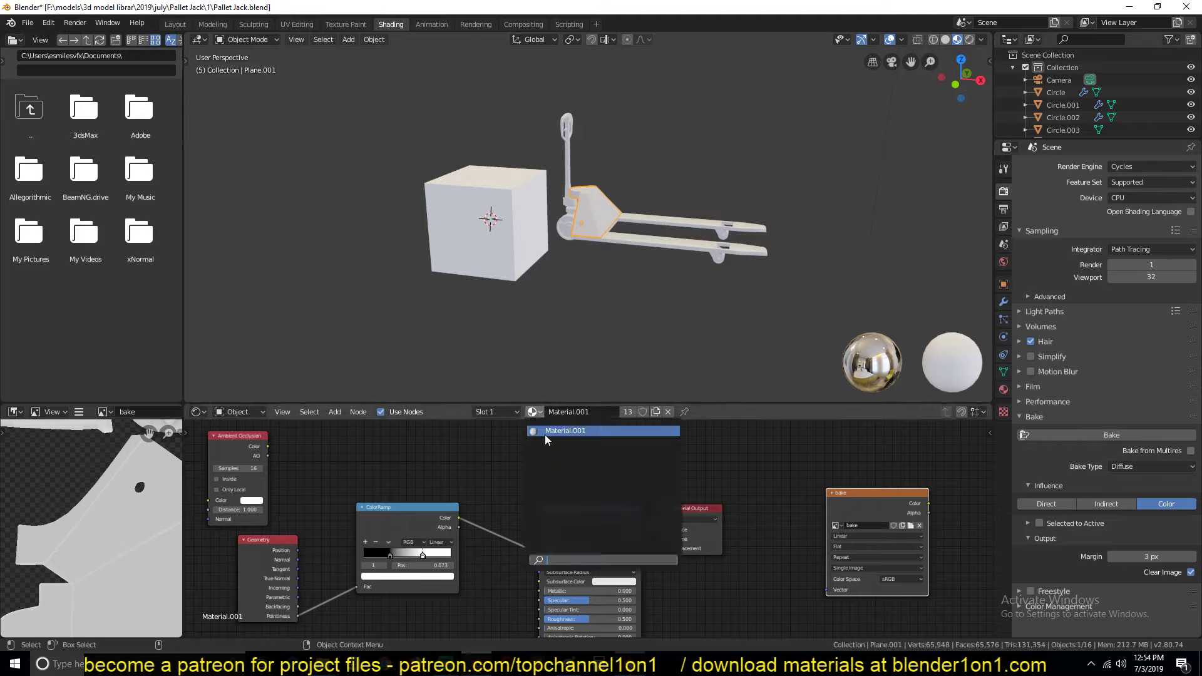
left_click(545, 436)
left_click(507, 227)
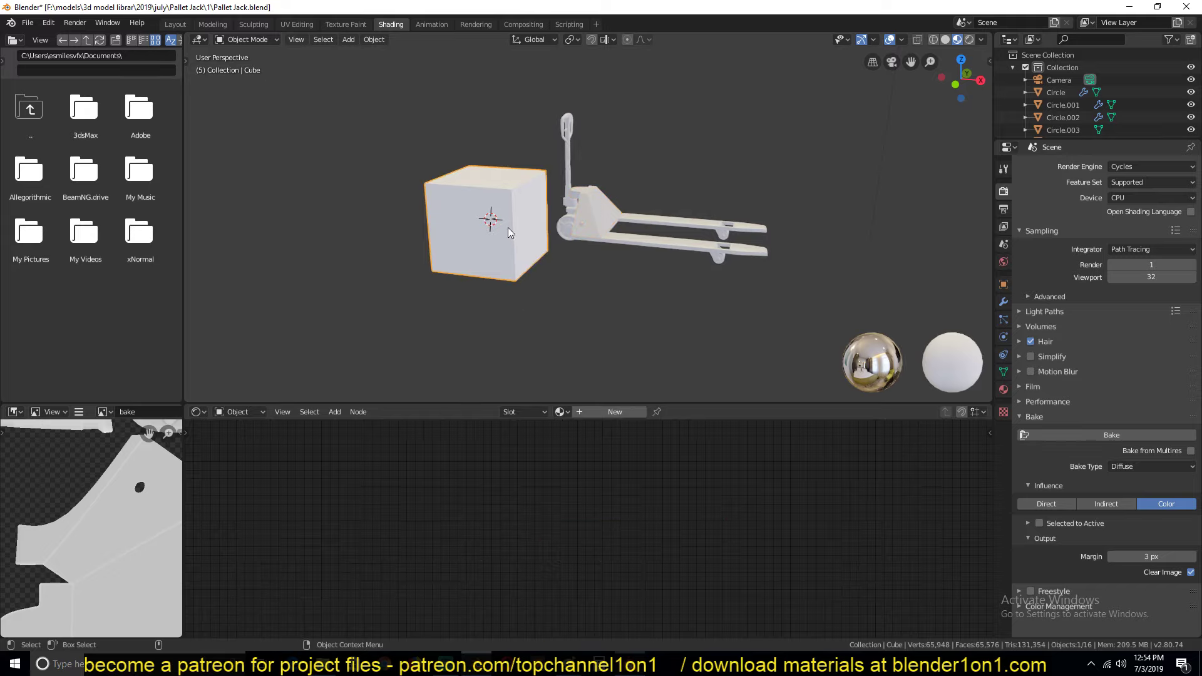
left_click(561, 412)
left_click(583, 427)
scroll(477, 273, "up", 2)
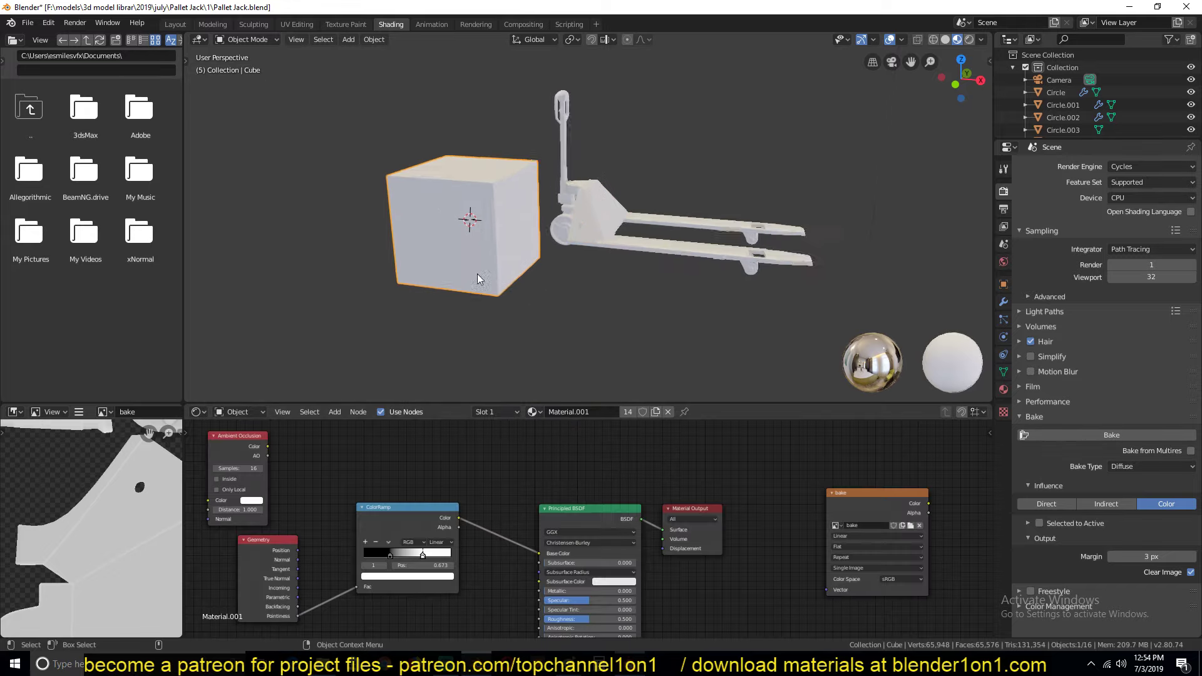
scroll(568, 289, "up", 4)
scroll(552, 269, "down", 5)
Unwrap the cube with Smart UV Project in Edit Mode and return to Object Mode.
key("Tab")
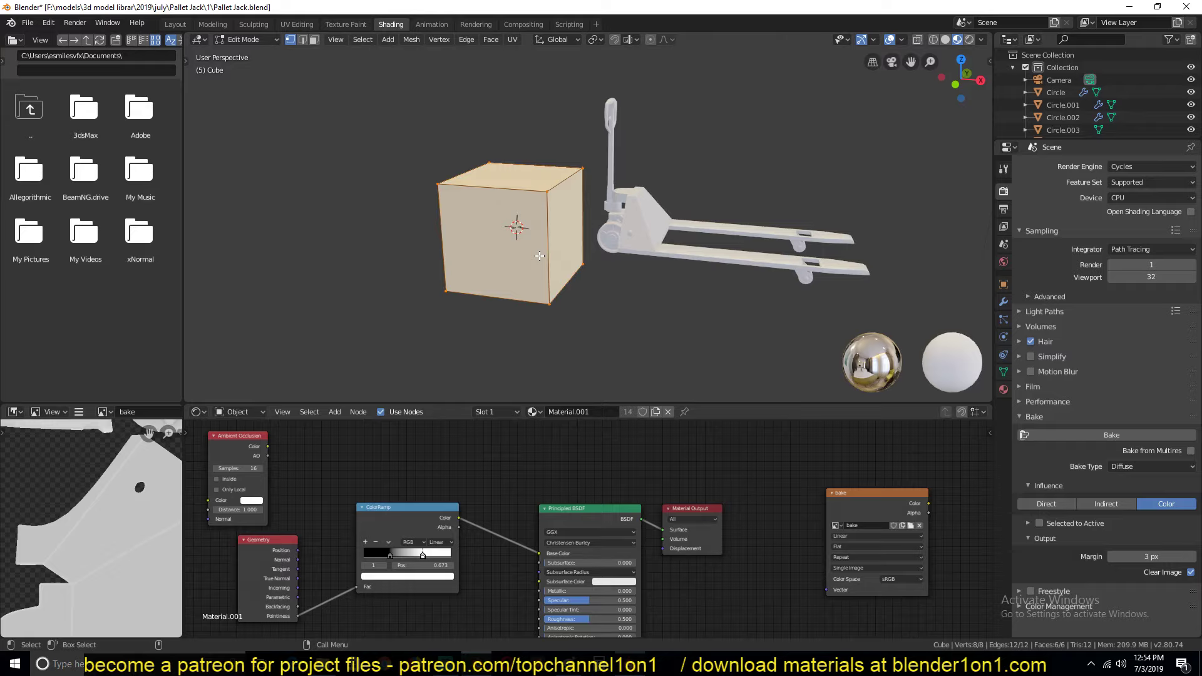
key("u")
left_click(519, 289)
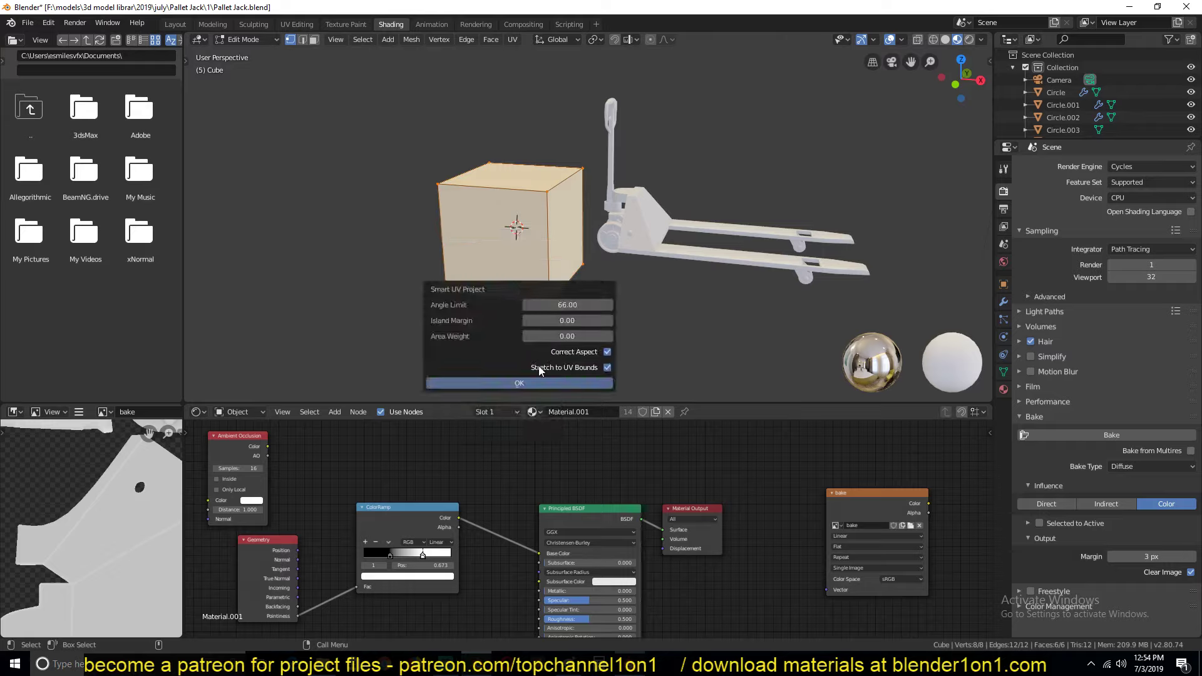
left_click(539, 383)
key("Tab")
scroll(149, 461, "down", 4)
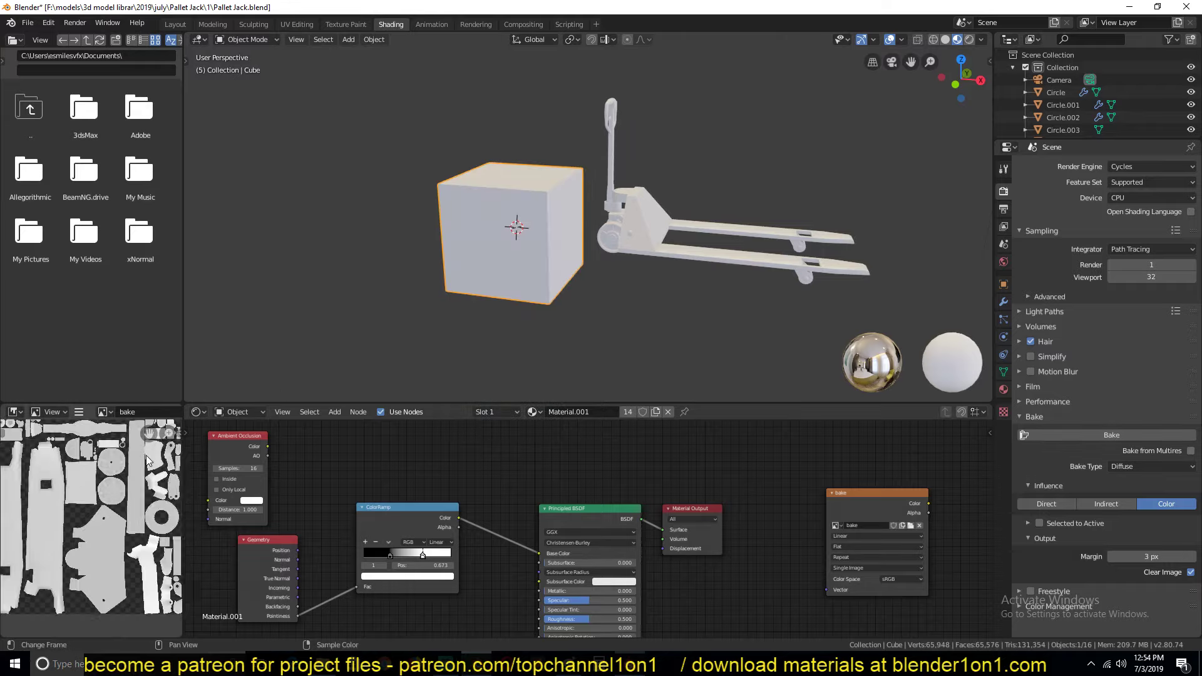
scroll(149, 461, "down", 2)
scroll(101, 526, "down", 2)
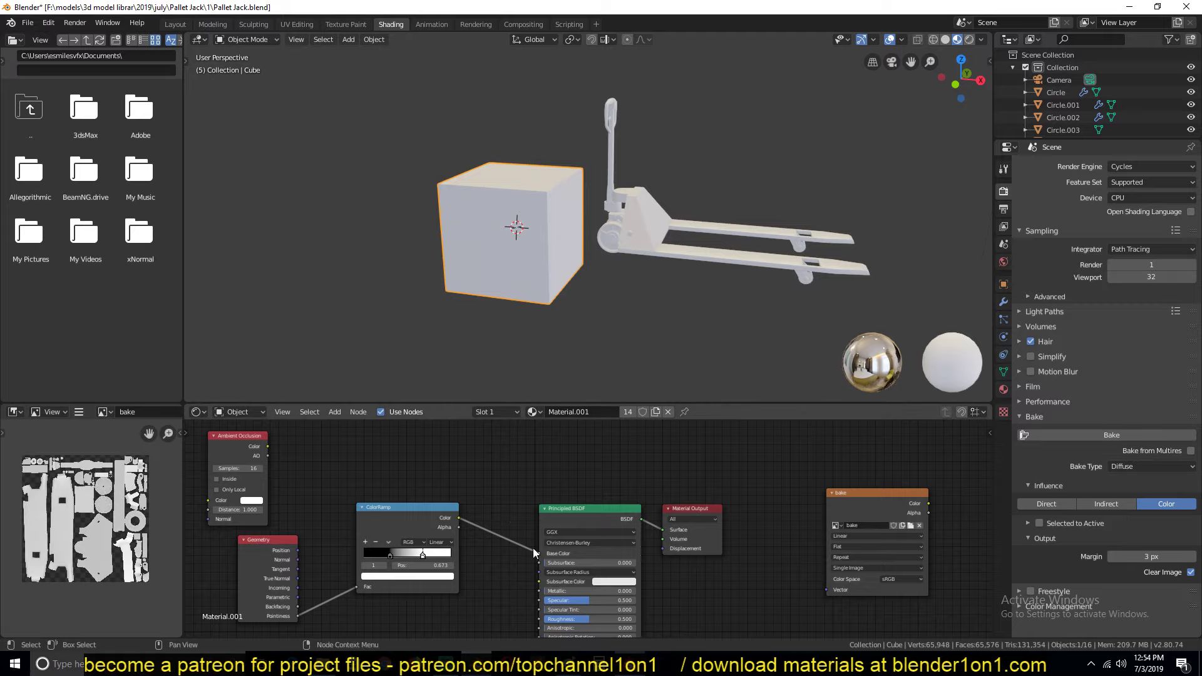
Preview the ColorRamp in rendered view and move its stops to 0.400 and 0.727.
left_click(970, 40)
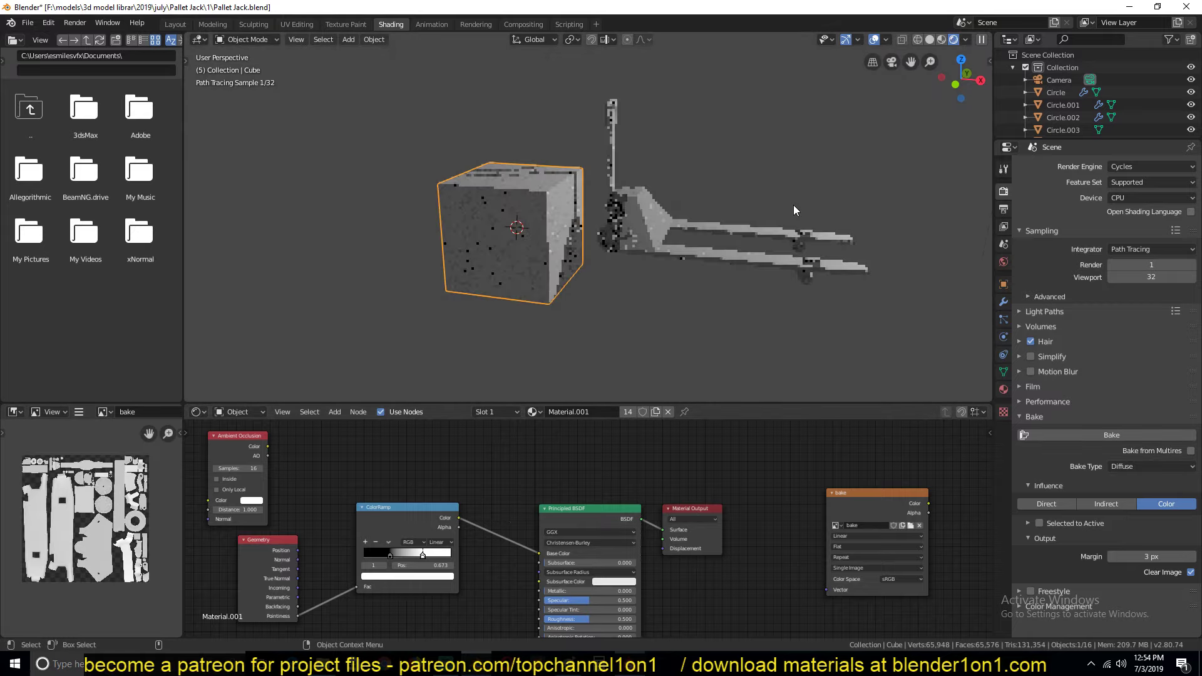
left_click(427, 512, "ctrl+shift")
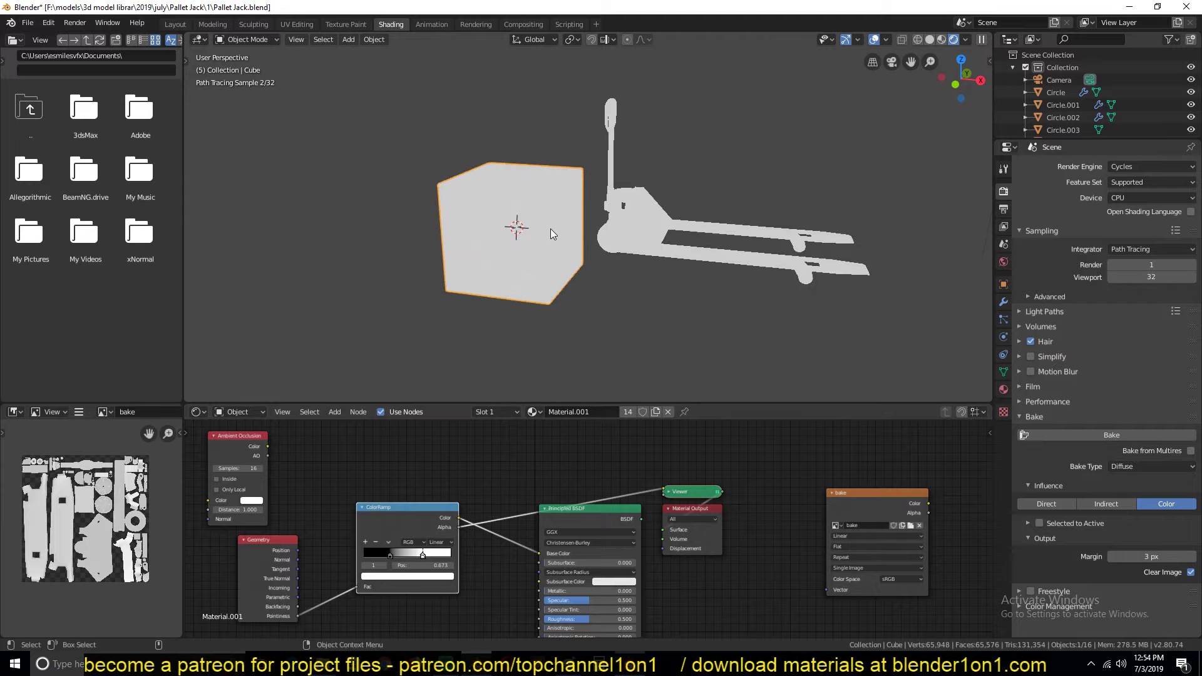
left_click_drag(391, 560, 421, 555)
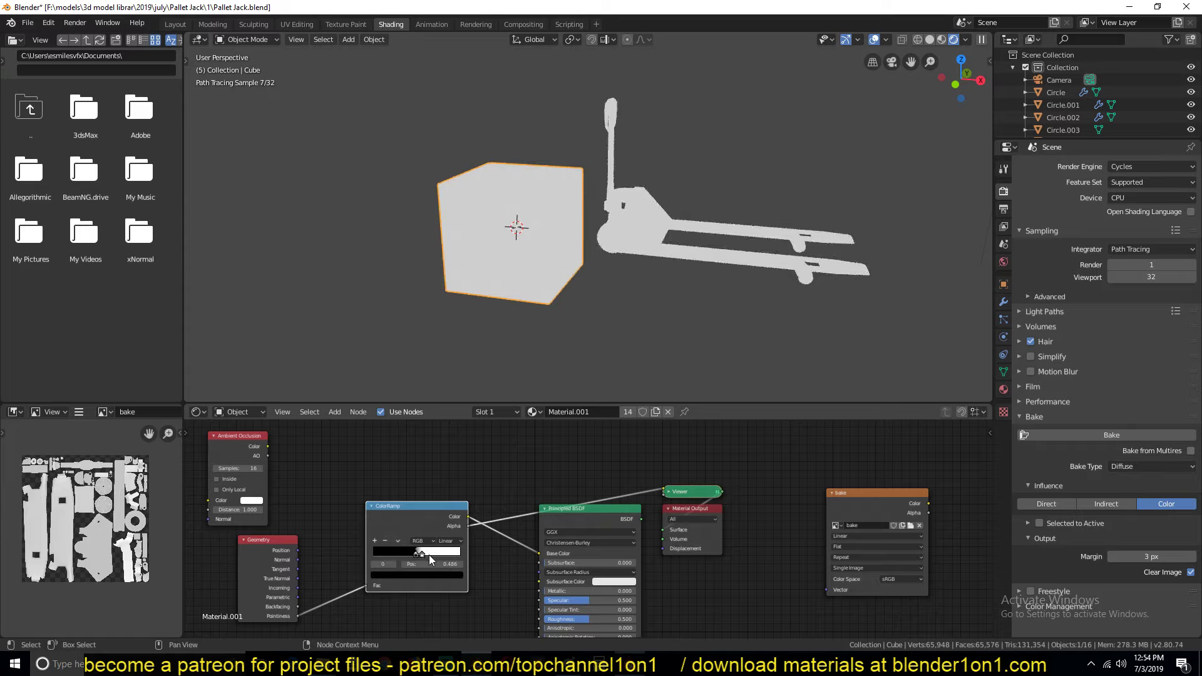
left_click_drag(423, 555, 436, 554)
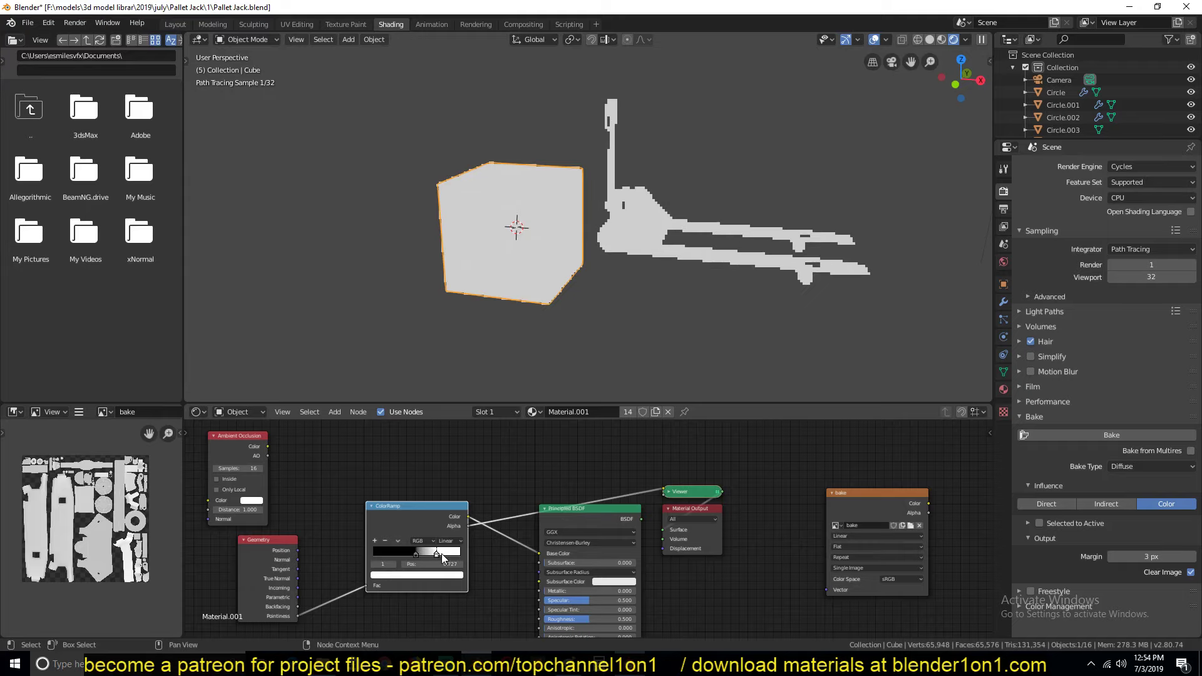
Inspect the ColorRamp output up close on the cube, then switch to Material Preview shading.
key("Tab")
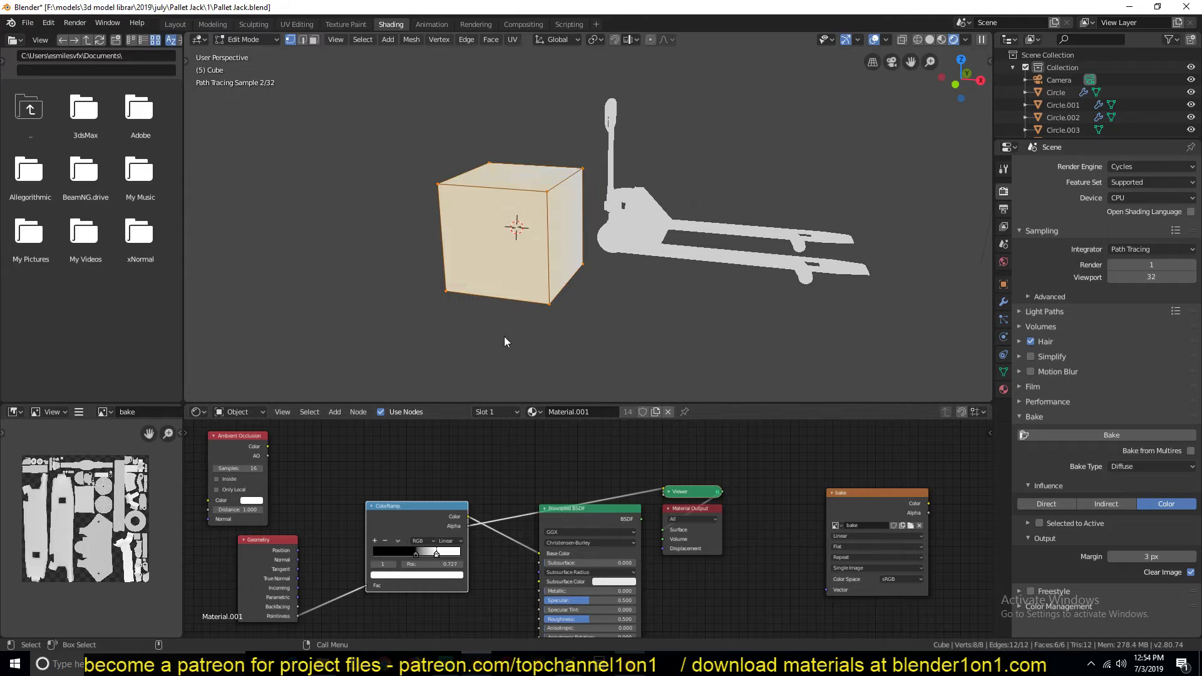
key("Tab")
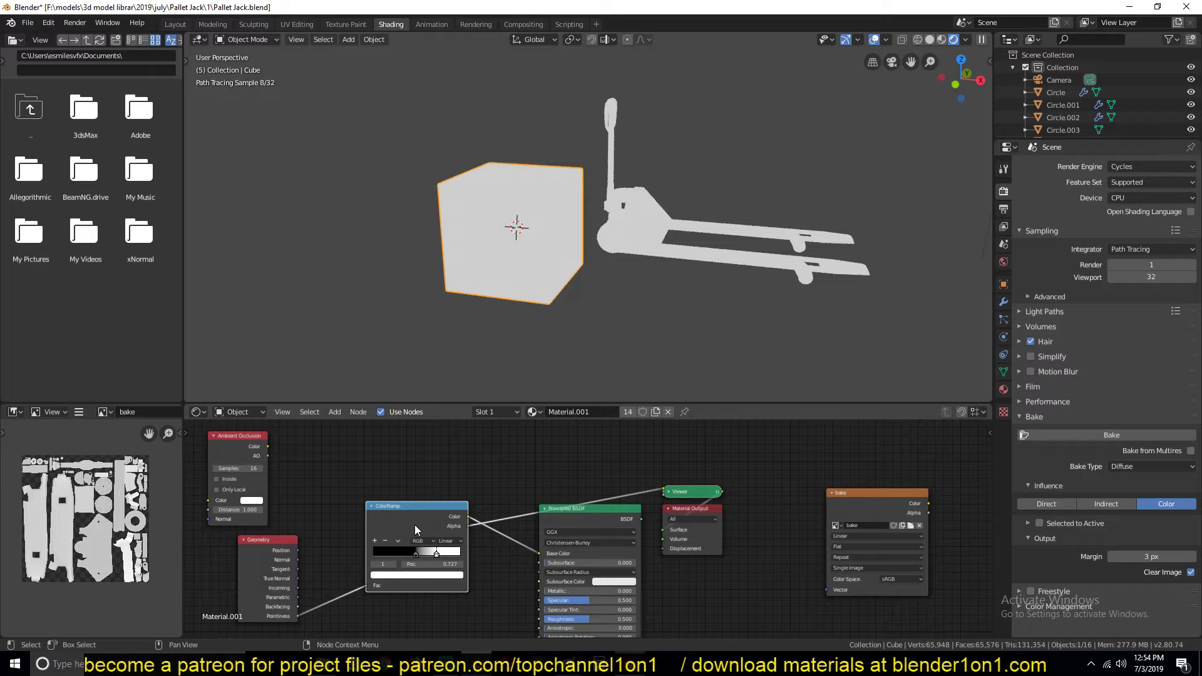
left_click(415, 520, "ctrl+shift")
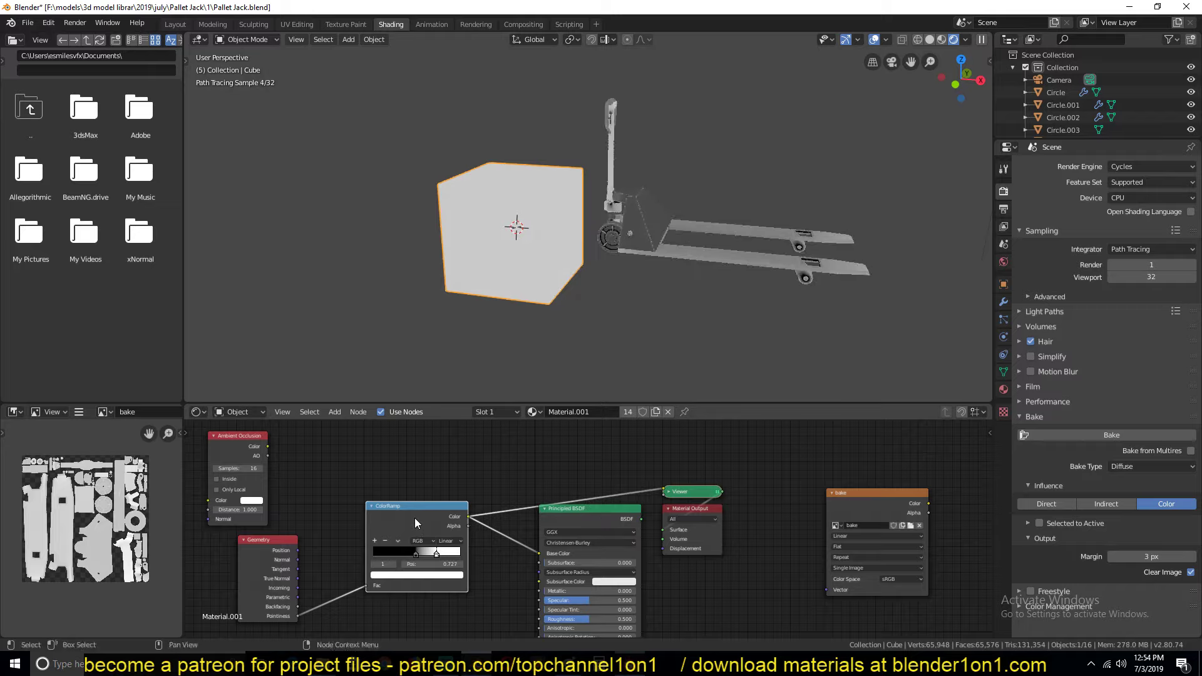
mouse_move(546, 276)
middle_mouse_down()
mouse_move(514, 274)
mouse_move(538, 291)
middle_mouse_up()
scroll(541, 293, "up", 2)
scroll(545, 295, "up", 1)
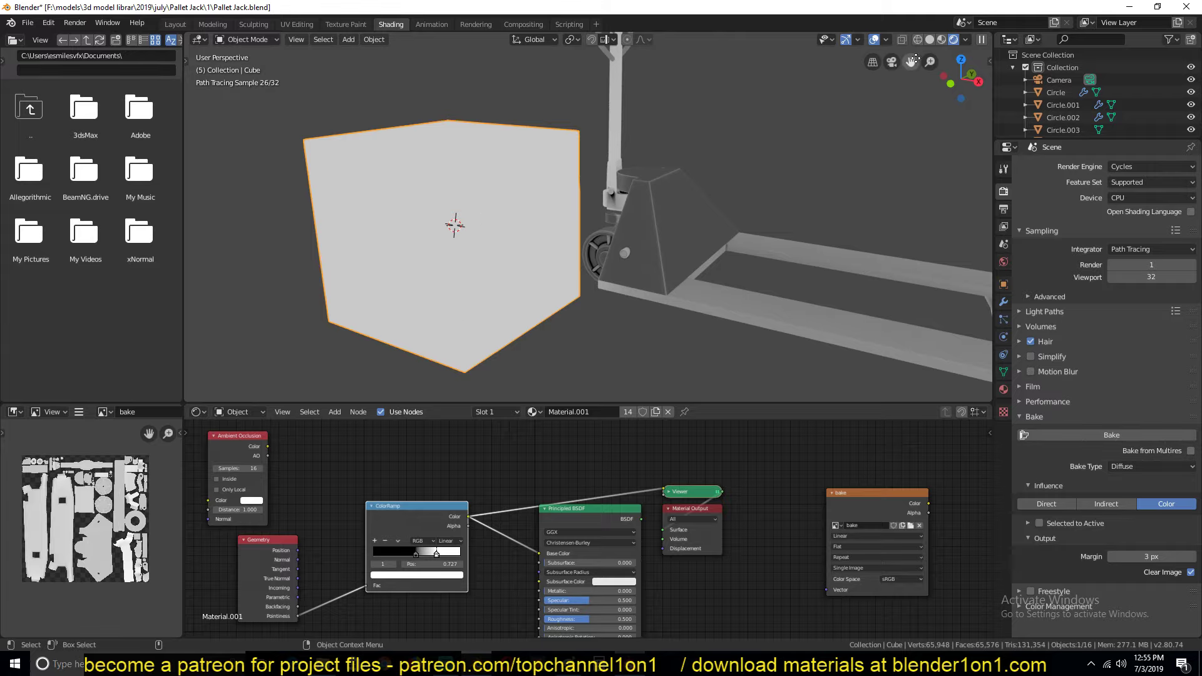
left_click(940, 39)
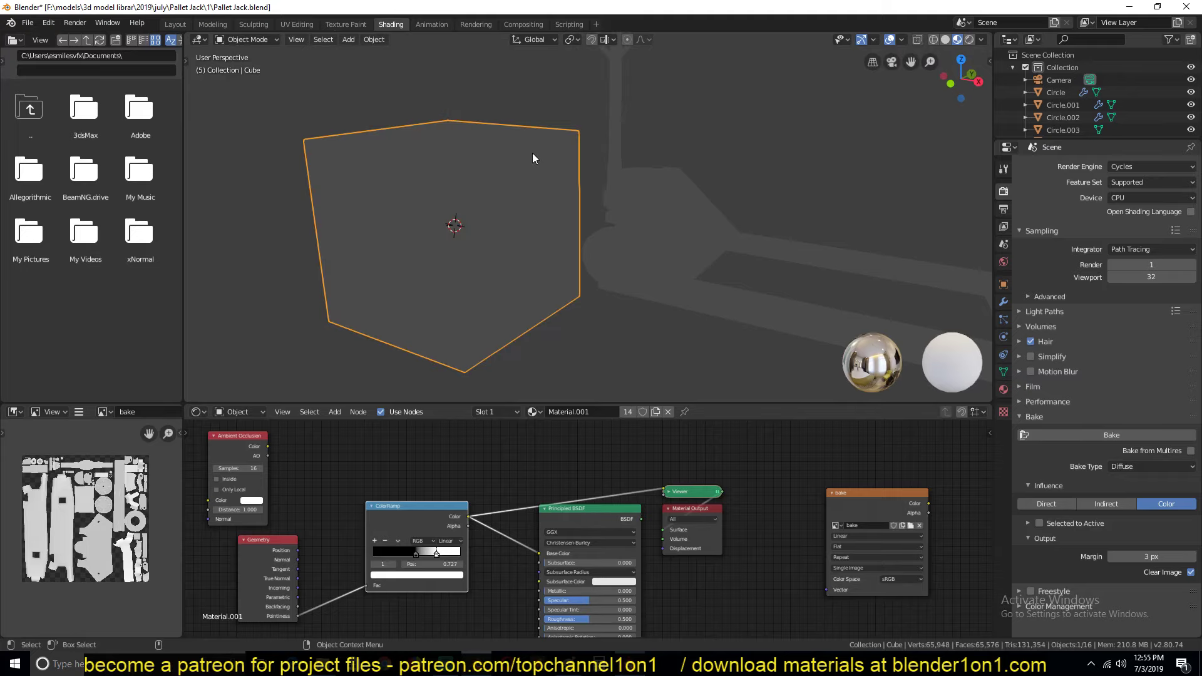
Add a Bevel modifier to the cube from Modifier Properties.
key("Tab")
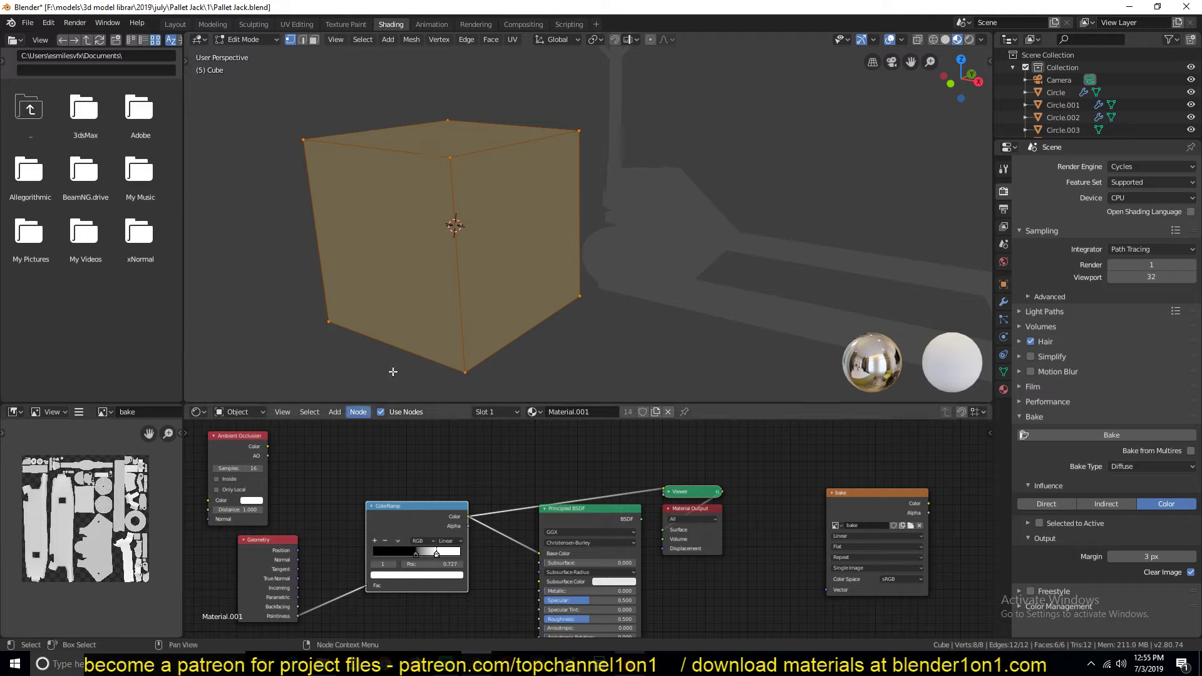
key("Tab")
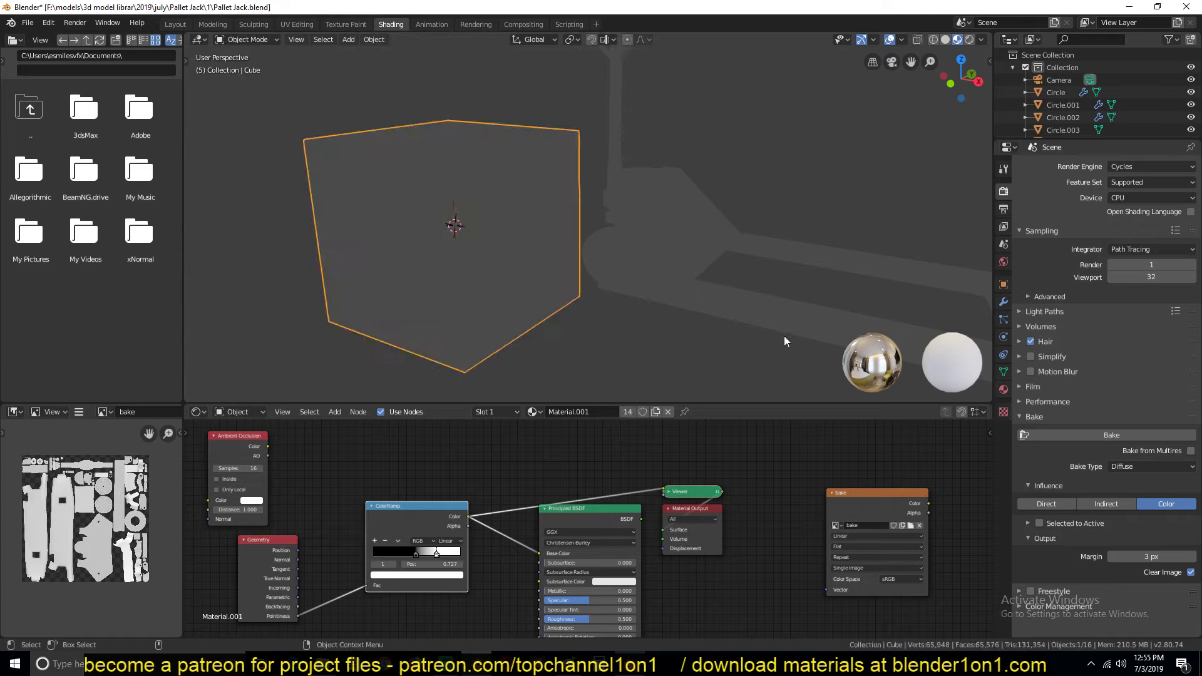
left_click(1003, 302)
left_click(1081, 166)
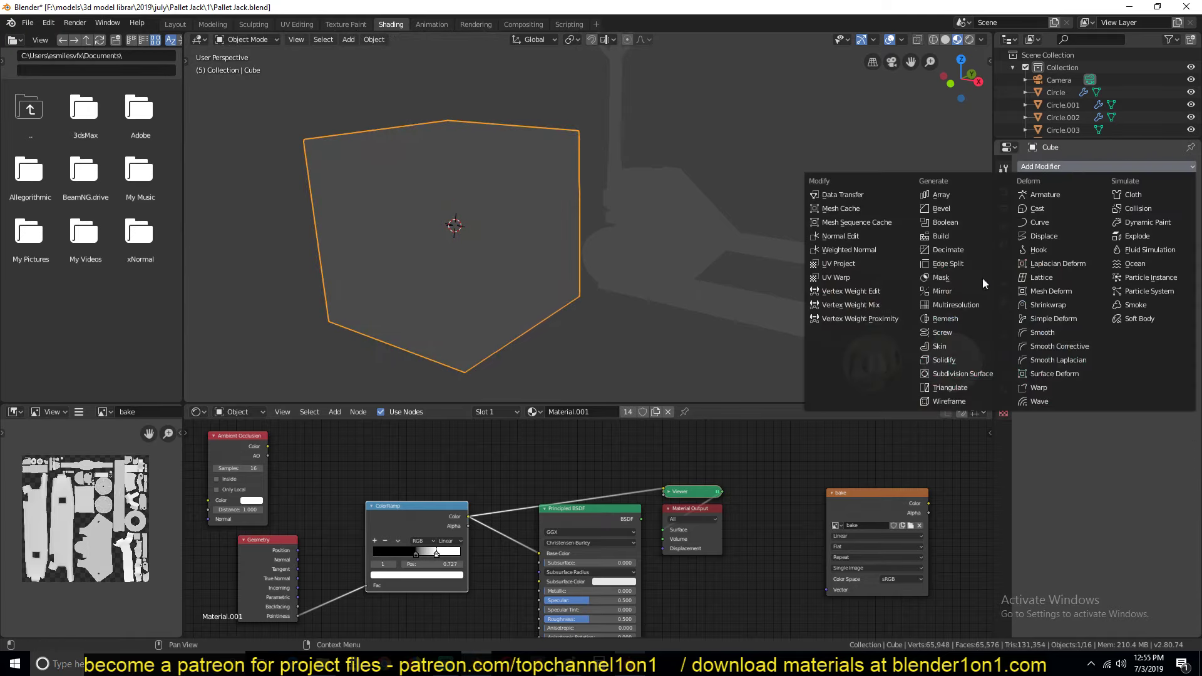
left_click(942, 205)
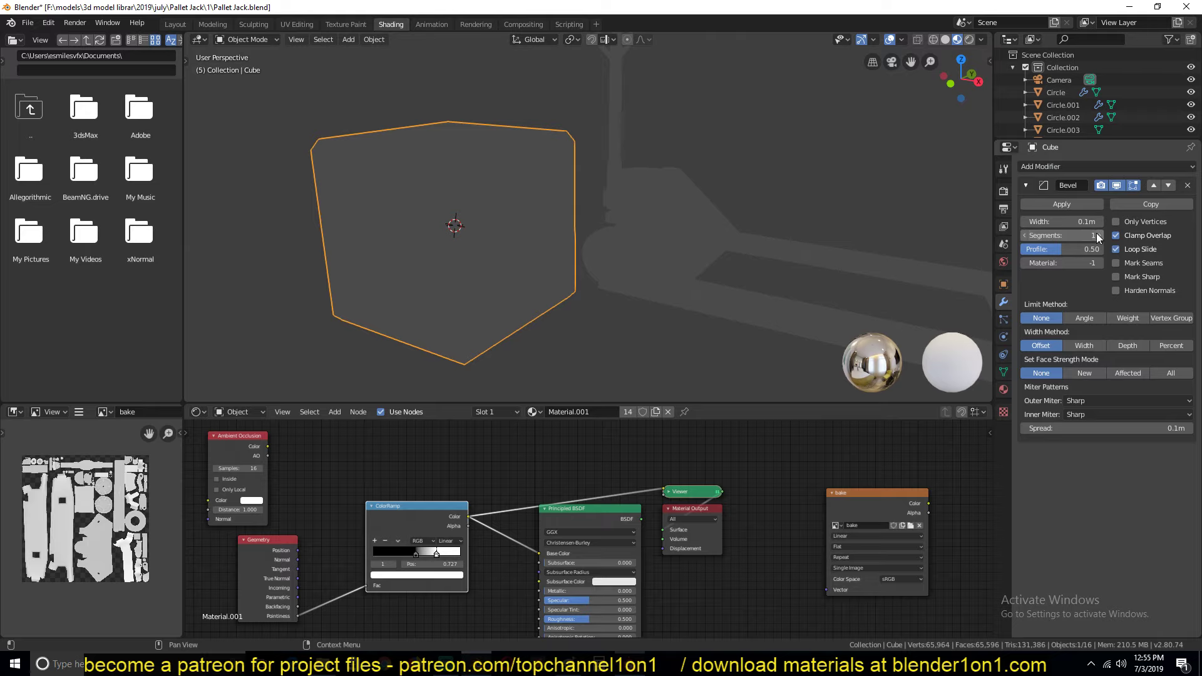
Set the bevel to 3 segments and 0.035 m width, viewed in Rendered shading.
left_click(971, 40)
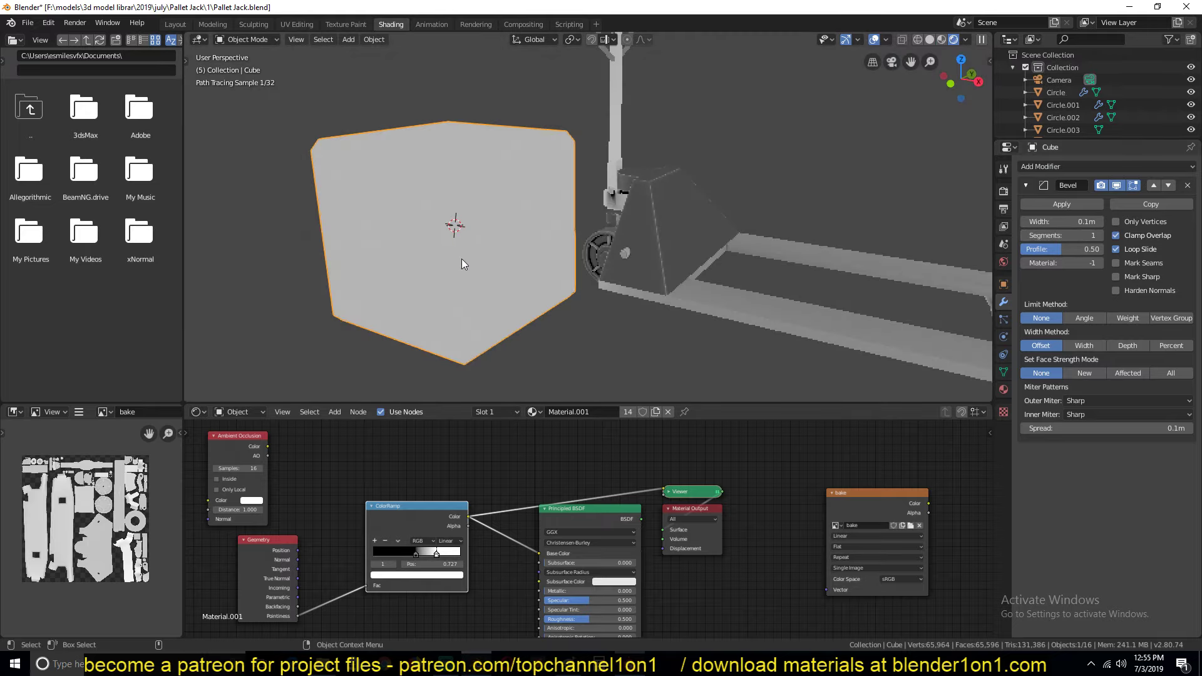
left_click(1100, 236)
left_click(1100, 236)
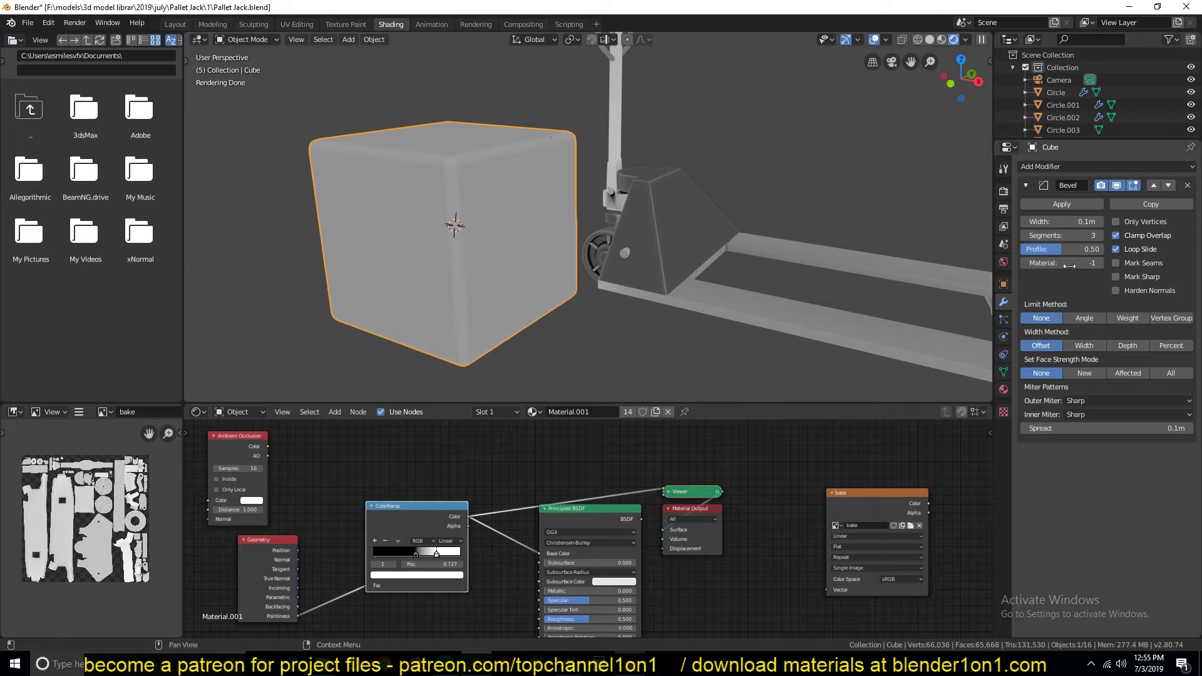
left_click_drag(1064, 222, 1010, 222)
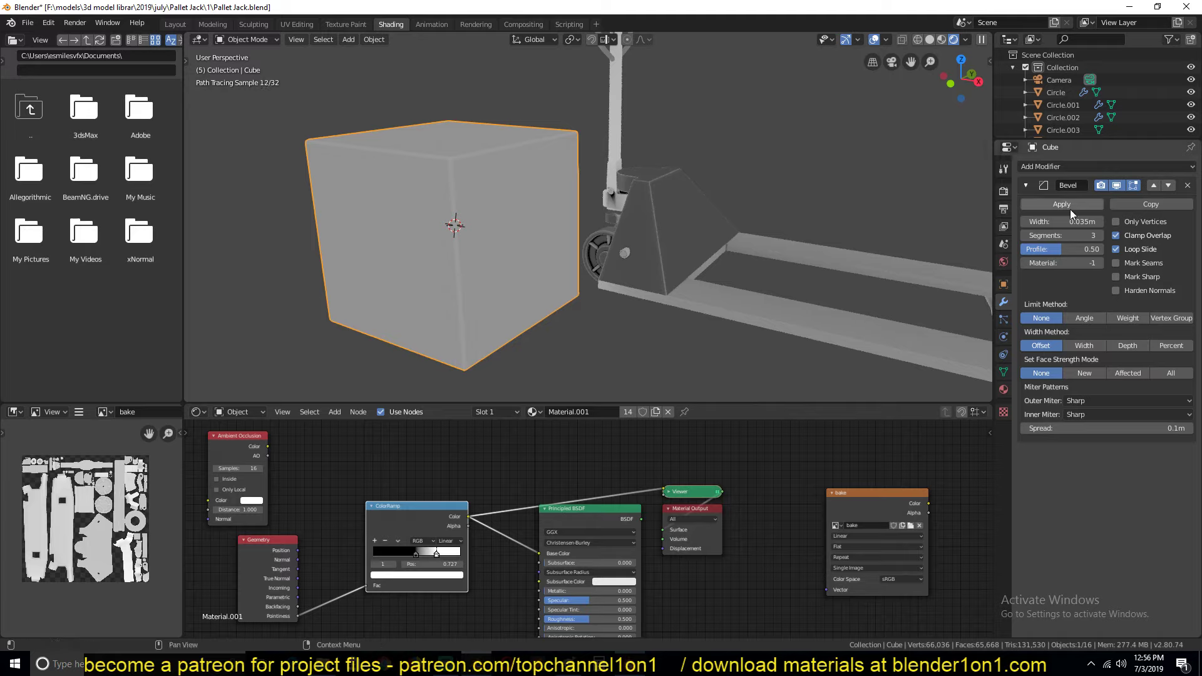
Delete the Bevel modifier and add a first edge loop near the cube's front corner in Solid view.
left_click(1187, 184)
left_click(932, 40)
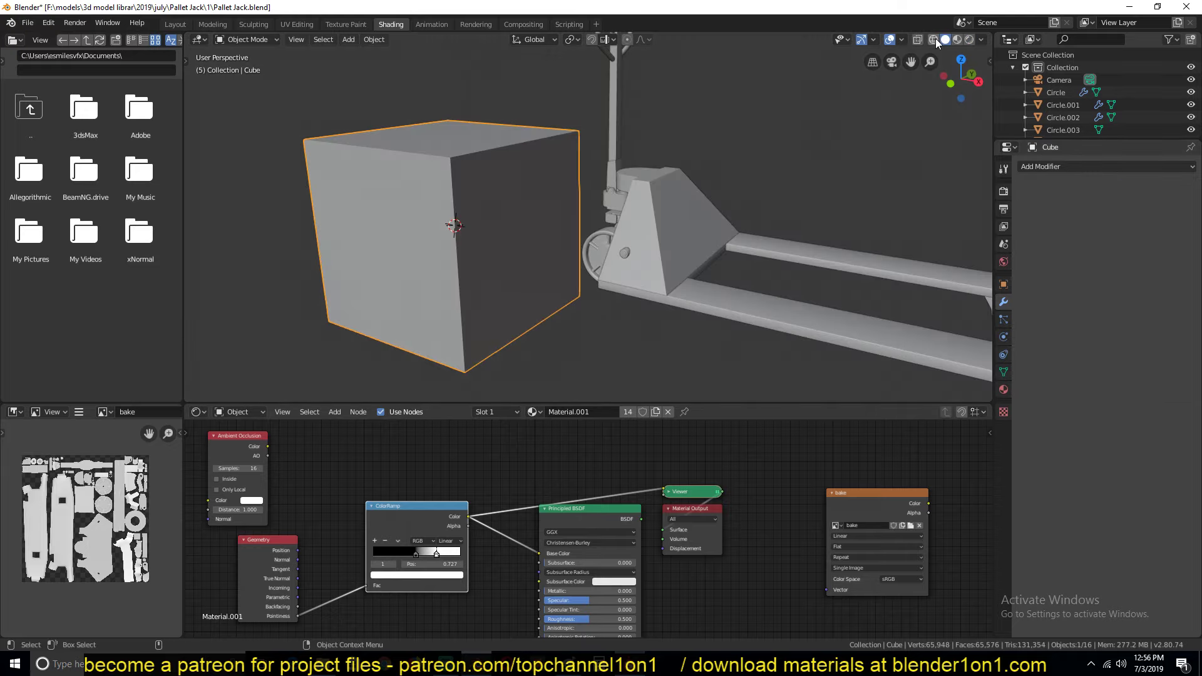
key("Tab")
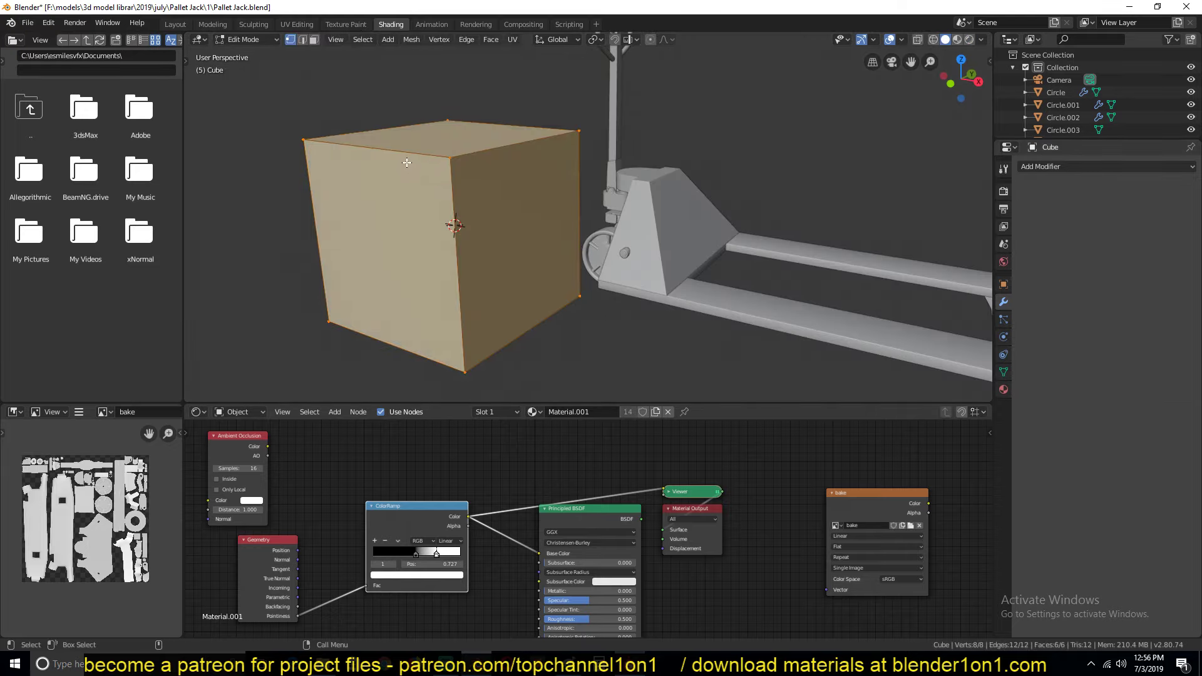
key("ctrl+r")
left_click(485, 168)
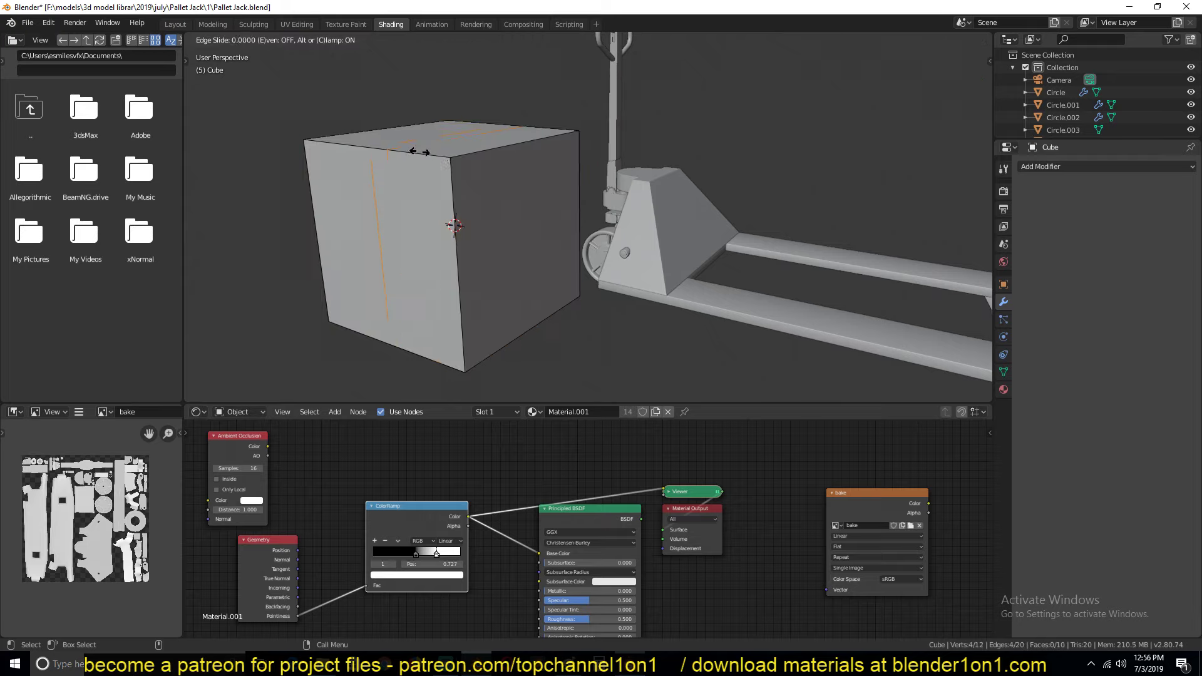
left_click(485, 166)
Add a second vertical loop and a horizontal loop near the top edge, then view it rendered.
key("ctrl+r")
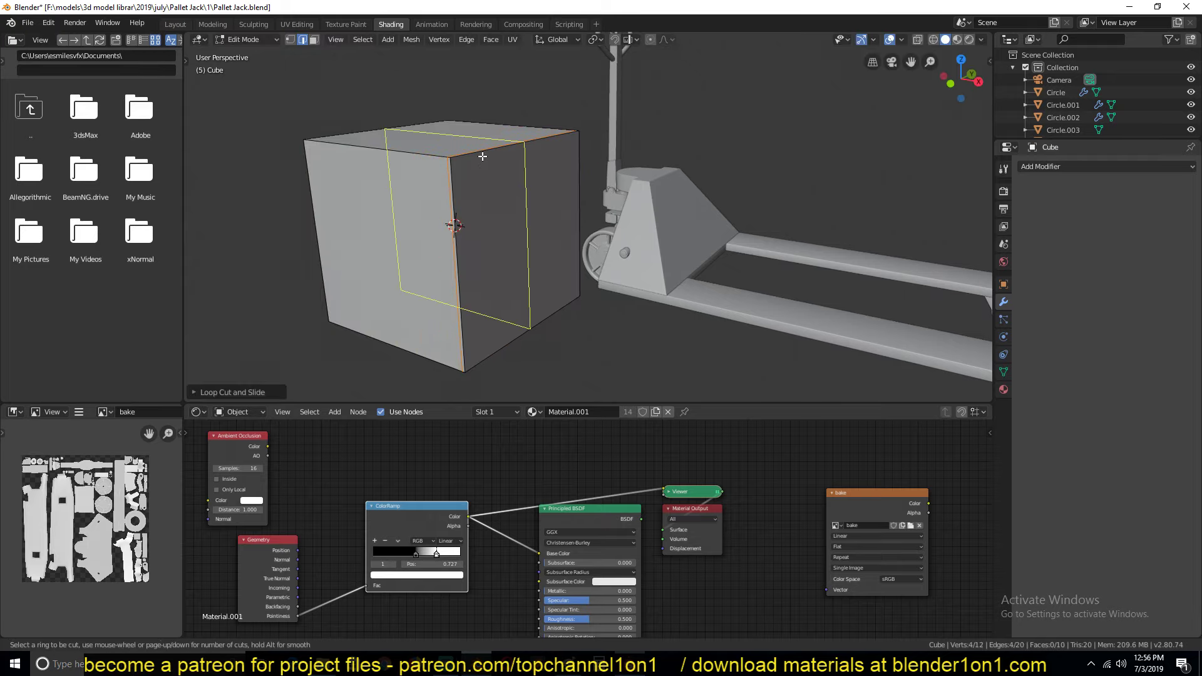
left_click(482, 159)
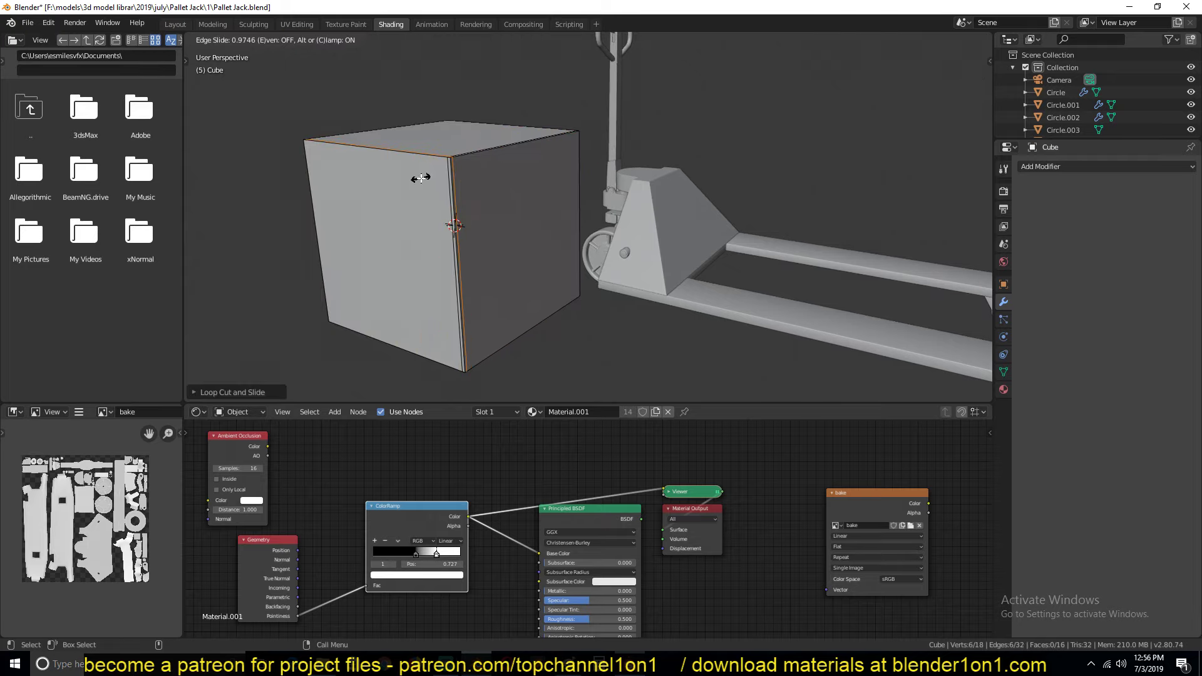
left_click(421, 178)
key("ctrl+r")
left_click(453, 176)
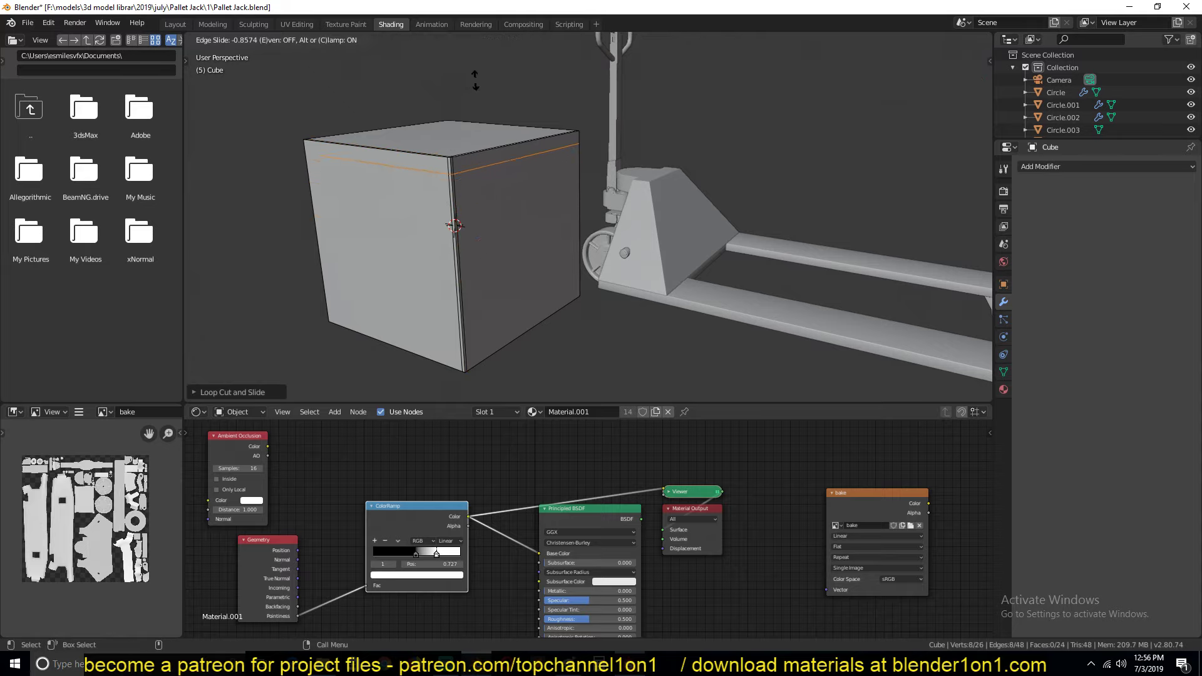
left_click(808, 125)
key("Tab")
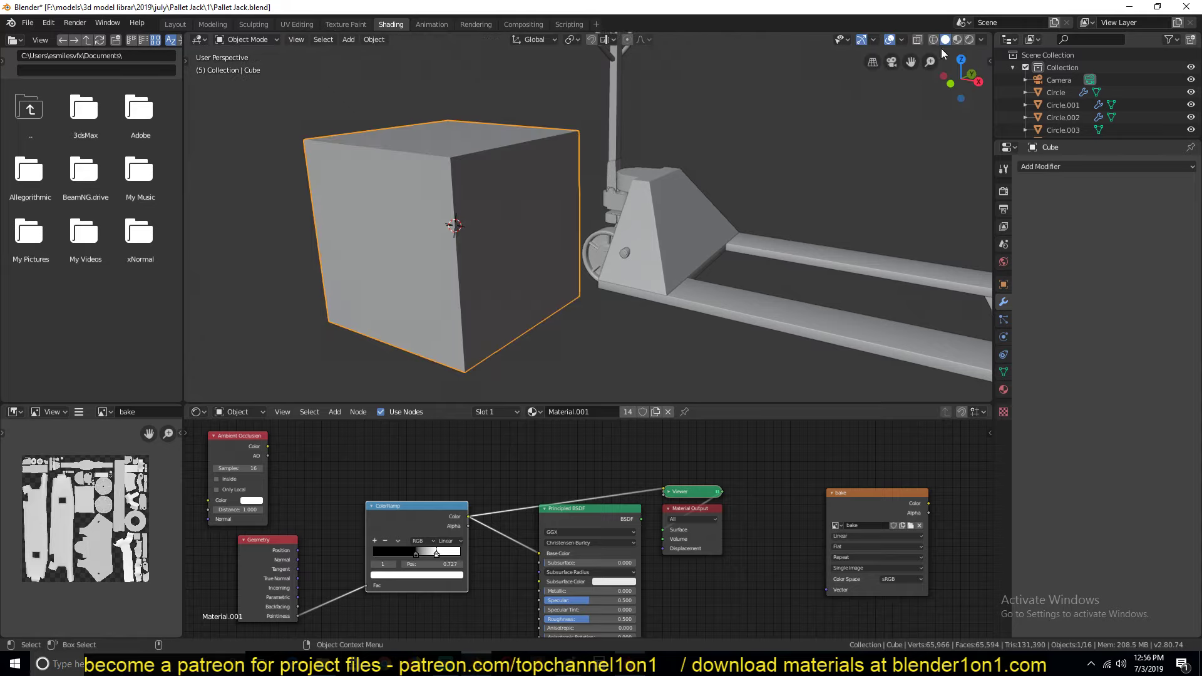
left_click(970, 39)
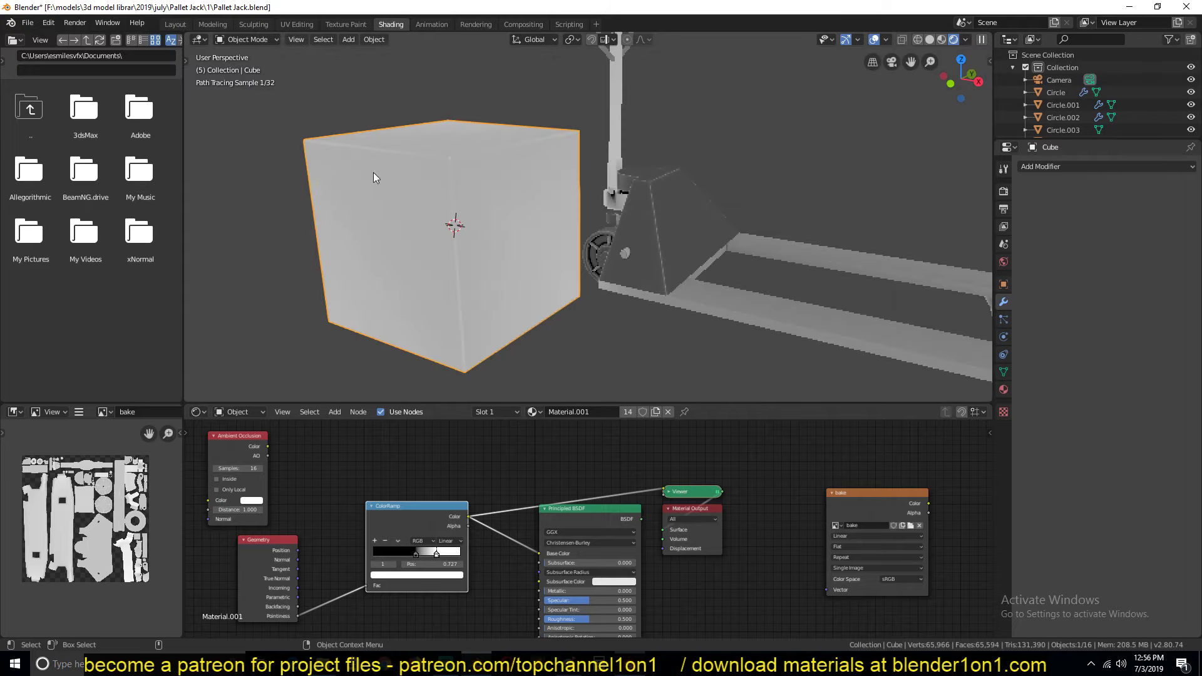